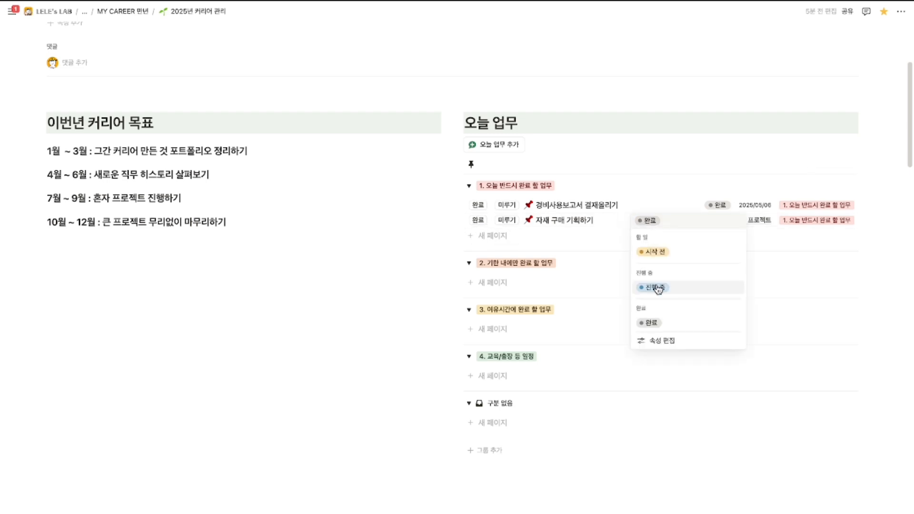
pyautogui.scroll(-15, 507, 259)
pyautogui.moveTo(398, 183); pyautogui.dragTo(335, 184)
pyautogui.scroll(15, 698, 256)
pyautogui.click(686, 122)
pyautogui.click(740, 284)
pyautogui.click(739, 284)
pyautogui.click(739, 284)
pyautogui.click(640, 166)
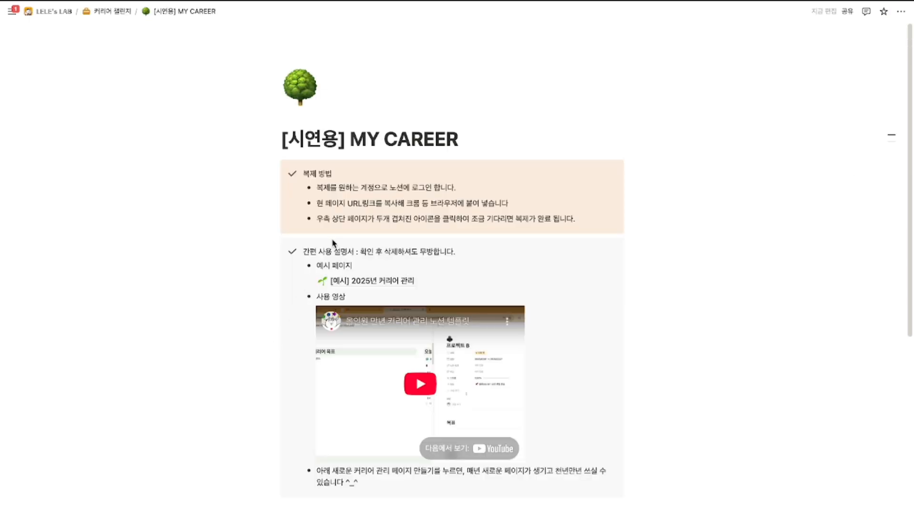
# - Delete the duplication-instructions and quick user guide callouts beneath the [시연용] MY CAREER title
pyautogui.scroll(-6, 267, 228)
pyautogui.scroll(6, 267, 228)
pyautogui.moveTo(743, 427); pyautogui.dragTo(352, 185)
pyautogui.press('Delete')
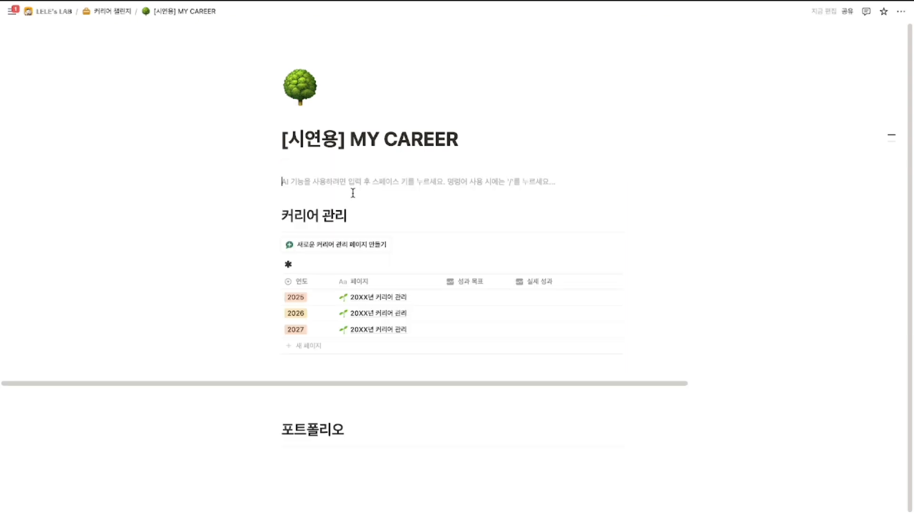
# - Rename the page in the 2025 row of the 커리어 관리 table to 2025년 커리어 관리
pyautogui.click(360, 281)
pyautogui.press('BackSpace')
pyautogui.press('BackSpace')
pyautogui.write('25')
pyautogui.press('Escape')
# - Rename the page in the 2026 row to 2026년 커리어 관리
pyautogui.click(361, 296)
pyautogui.press('BackSpace')
pyautogui.press('BackSpace')
pyautogui.write('26')
# - Rename the page in the 2027 row to 2027년 커리어 관리
pyautogui.click(360, 313)
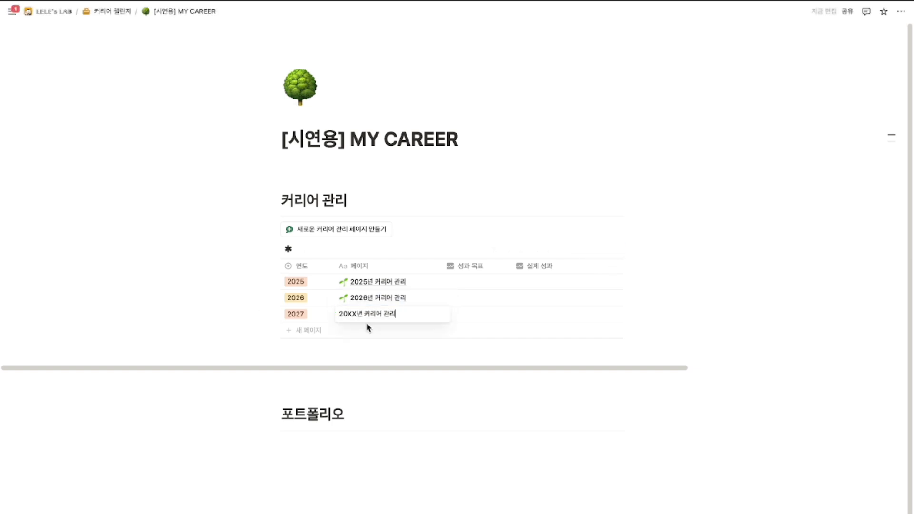
pyautogui.press('BackSpace')
pyautogui.press('BackSpace')
pyautogui.write('27')
pyautogui.press('Escape')
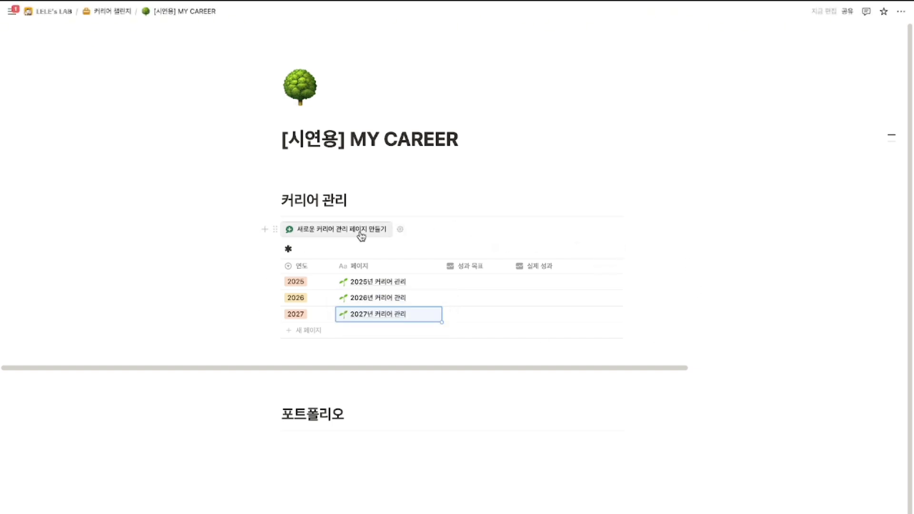
# - Generate extra career management pages with 새로운 커리어 관리 페이지 만들기 and delete the added rows from the table
pyautogui.click(421, 203)
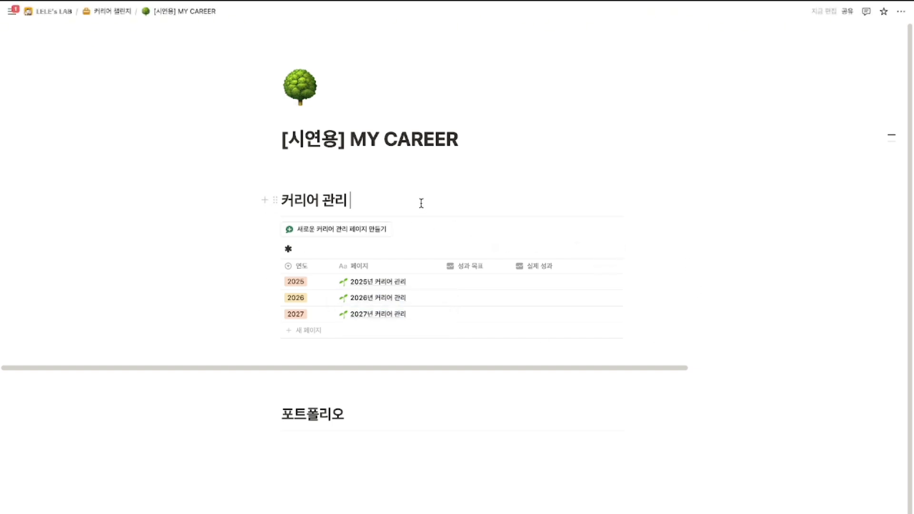
pyautogui.click(360, 236)
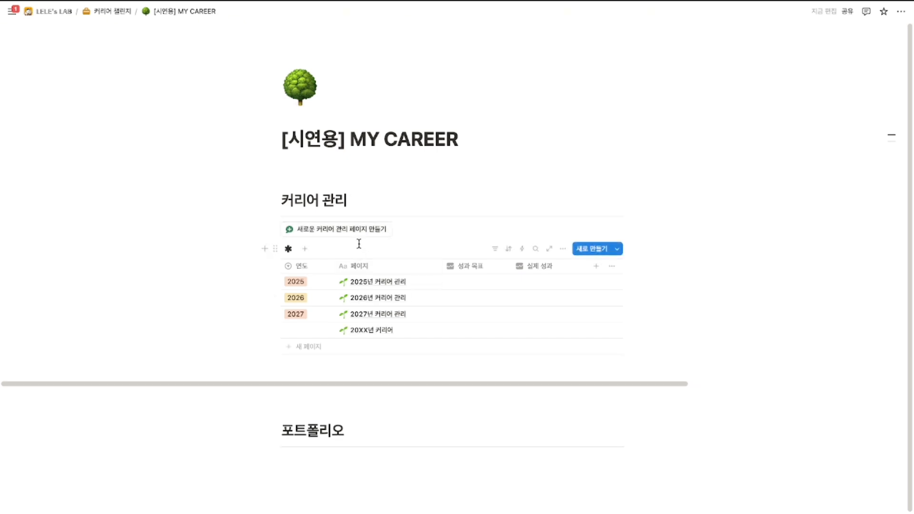
pyautogui.click(361, 233)
pyautogui.click(362, 234)
pyautogui.click(362, 233)
pyautogui.click(362, 234)
pyautogui.moveTo(667, 401); pyautogui.dragTo(524, 333)
pyautogui.press('Delete')
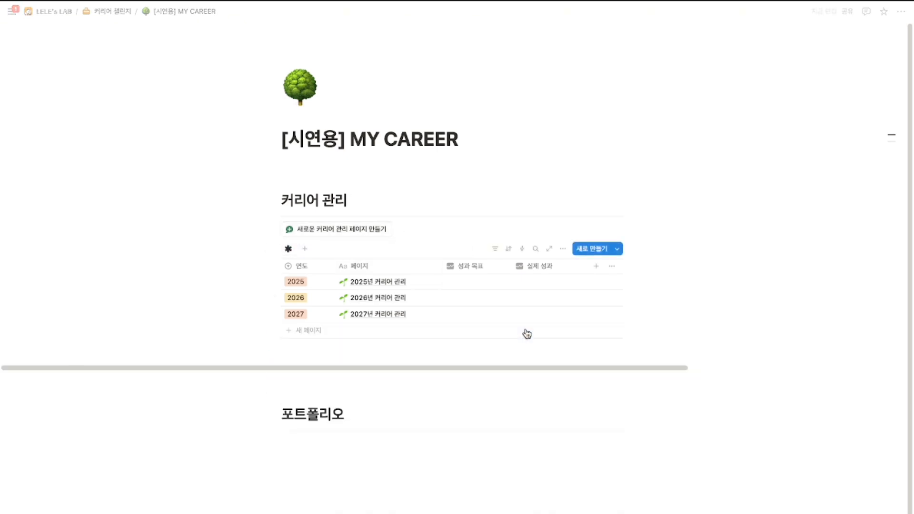
# - Open the 2025년 커리어 관리 page from the table and expand it to a full page
pyautogui.scroll(-2, 523, 334)
pyautogui.click(390, 398)
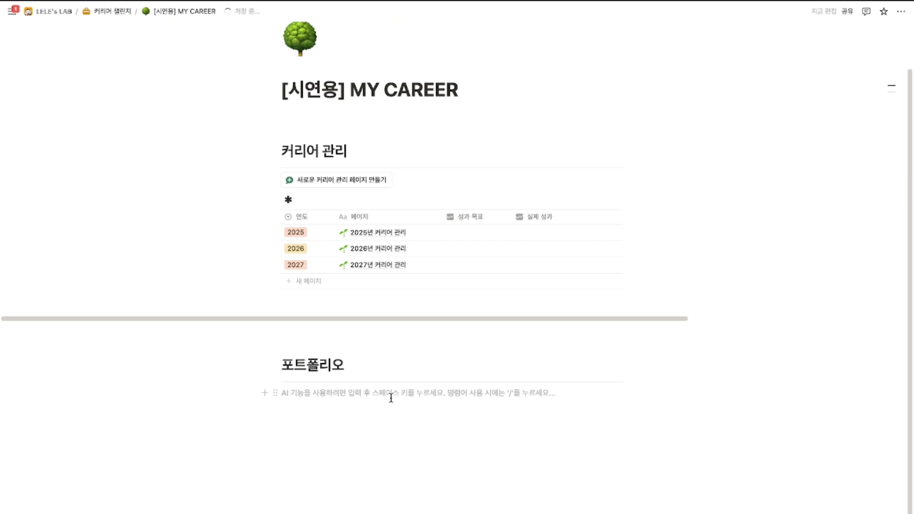
pyautogui.moveTo(421, 238)
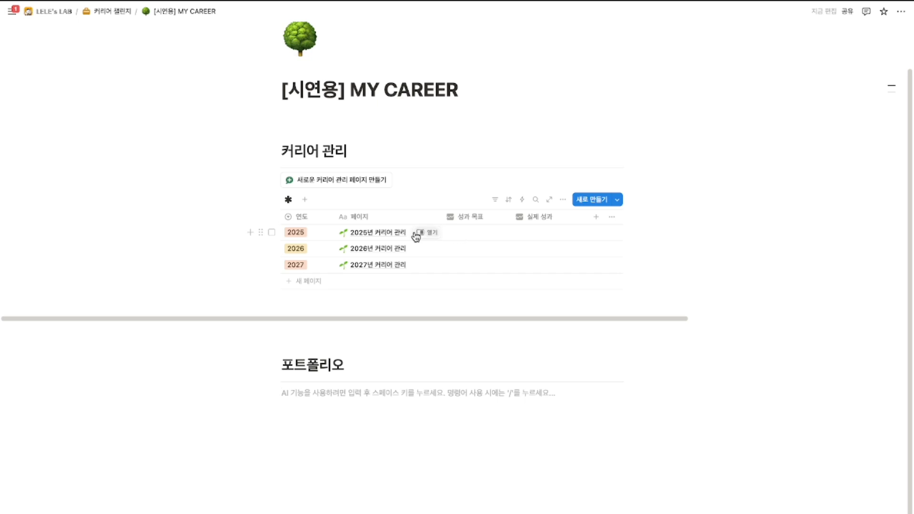
pyautogui.click(426, 233)
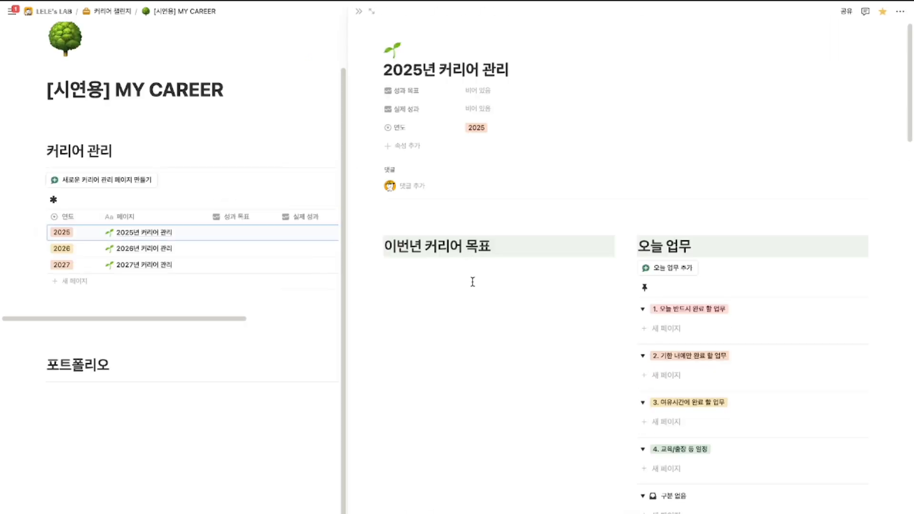
pyautogui.click(371, 11)
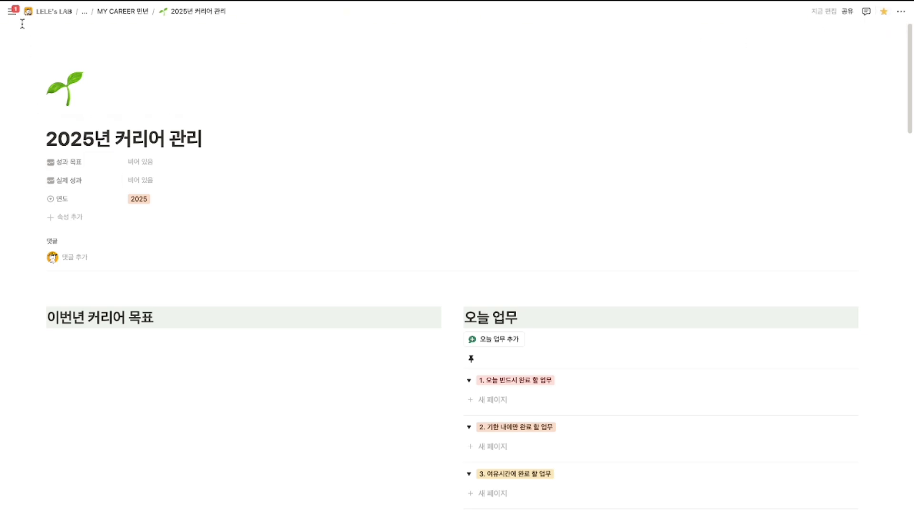
# - Set the 성과 목표 property of the 2025년 커리어 관리 page to A
pyautogui.moveTo(18, 79)
pyautogui.scroll(-3, 354, 343)
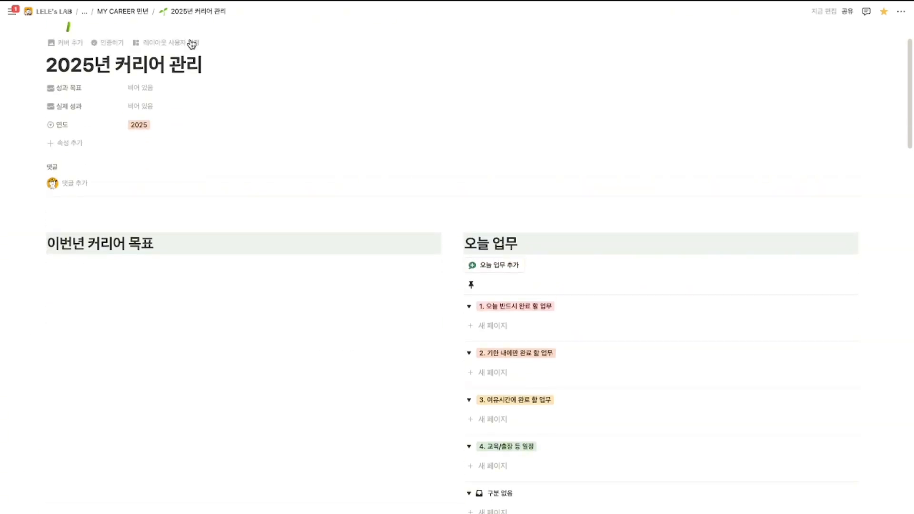
pyautogui.click(148, 87)
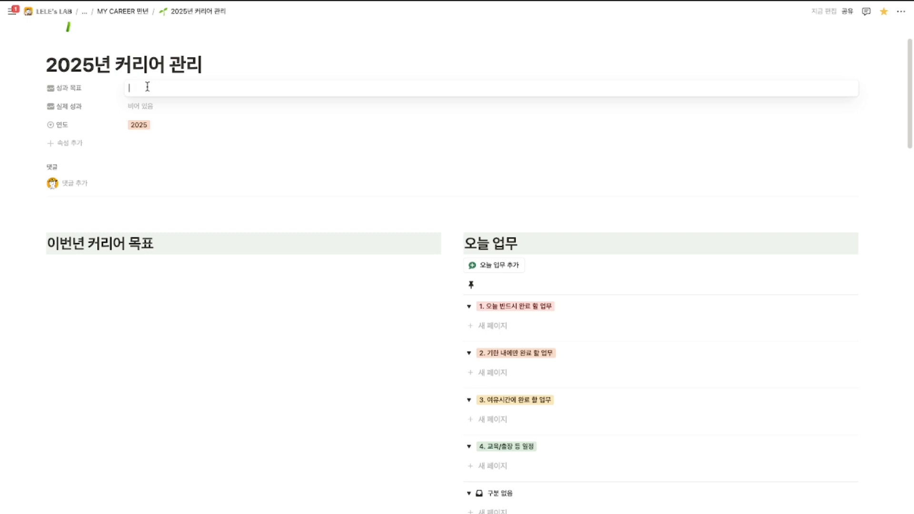
pyautogui.write('ㅁ')
pyautogui.press('Return')
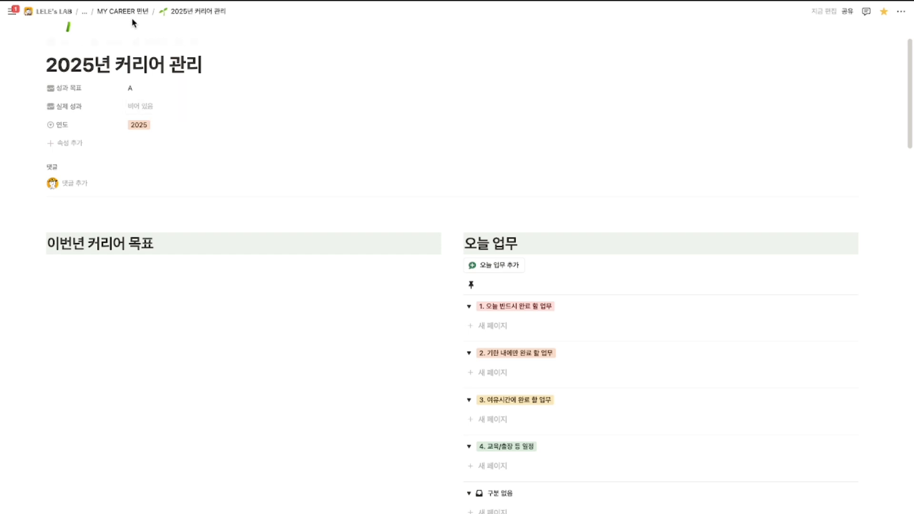
# - Check the 2025 row's 성과 목표 on the [시연용] MY CAREER page and reopen the 2025년 커리어 관리 page as a full page
pyautogui.click(84, 11)
pyautogui.click(108, 38)
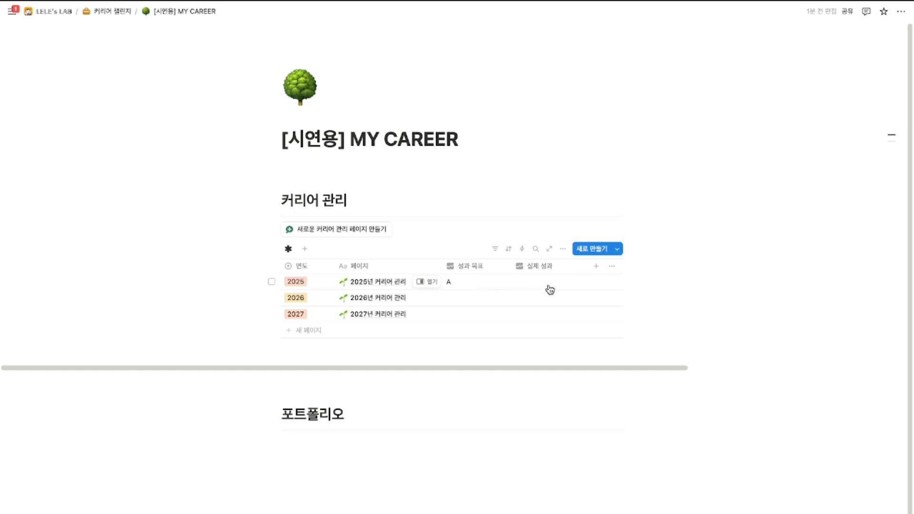
pyautogui.click(427, 282)
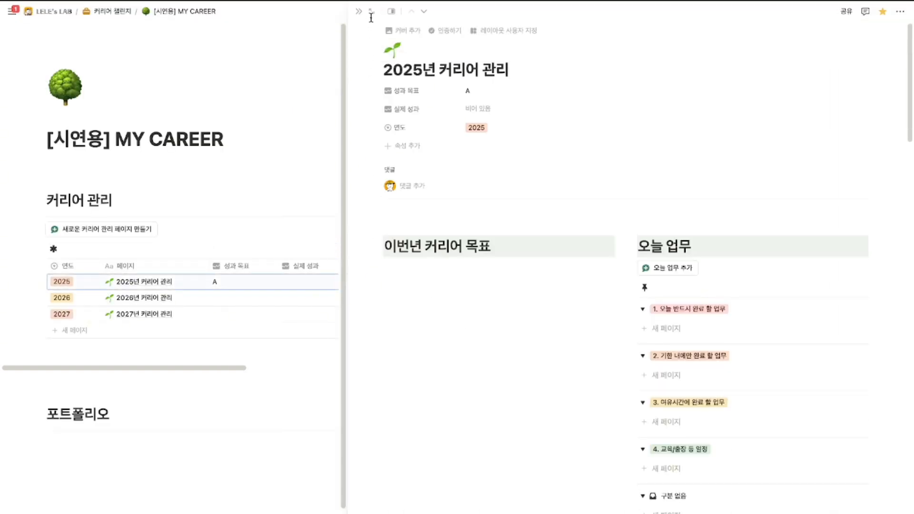
pyautogui.click(371, 12)
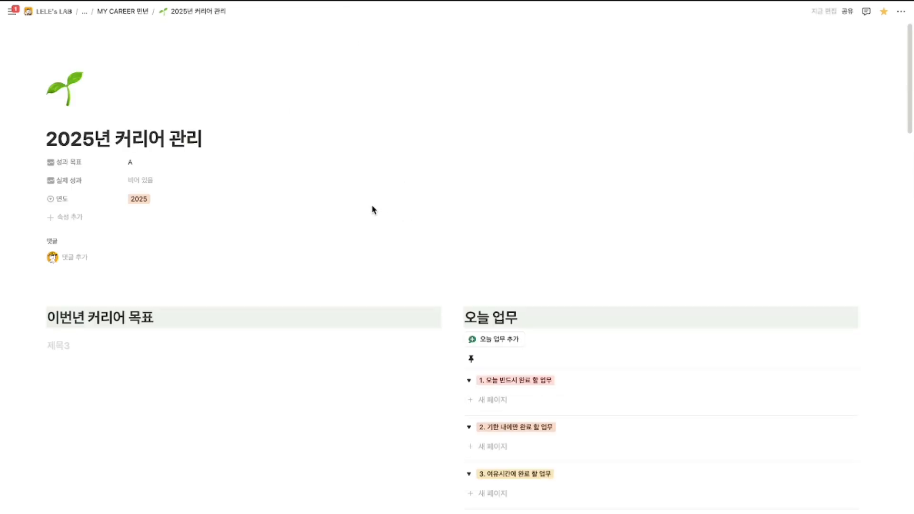
# - Enter four quarterly goals under 이번년 커리어 목표, from 1월 ~ 3월 : 그간 커리어 만든 것 포트폴리오 정리하기 to 10월 ~ 12월 : 큰 프로젝트 무리없이 마무리하기
pyautogui.click(281, 336)
pyautogui.scroll(-1, 312, 272)
pyautogui.scroll(-2, 316, 264)
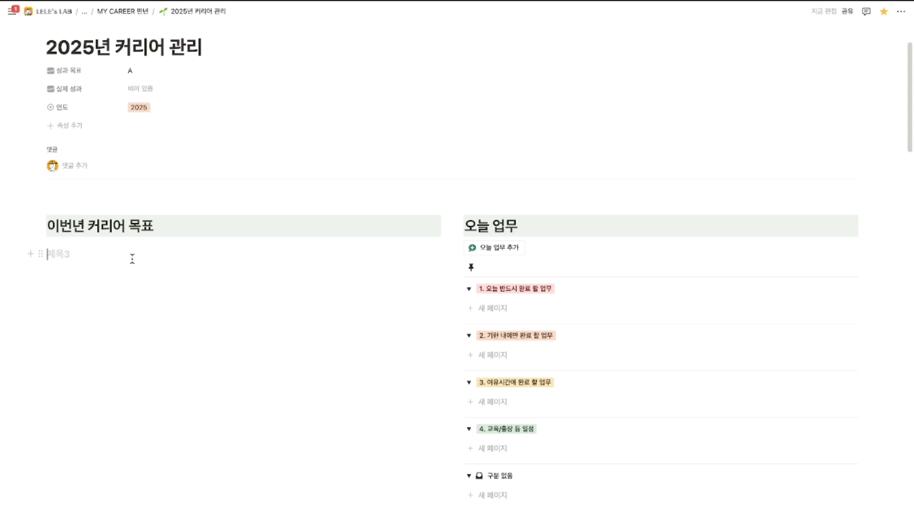
pyautogui.write('1월 ~ 3월 : 그간 커리어 만든 것 포트폴리오 정리하기 4월 ~ 6월 : 새로운 직무 히스토리 살펴보기 7월 ~ 9월 : 혼자 프로젝트 진행하기 10월 ~ 12월 : 큰 프로젝트 무리없이 마무리하기')
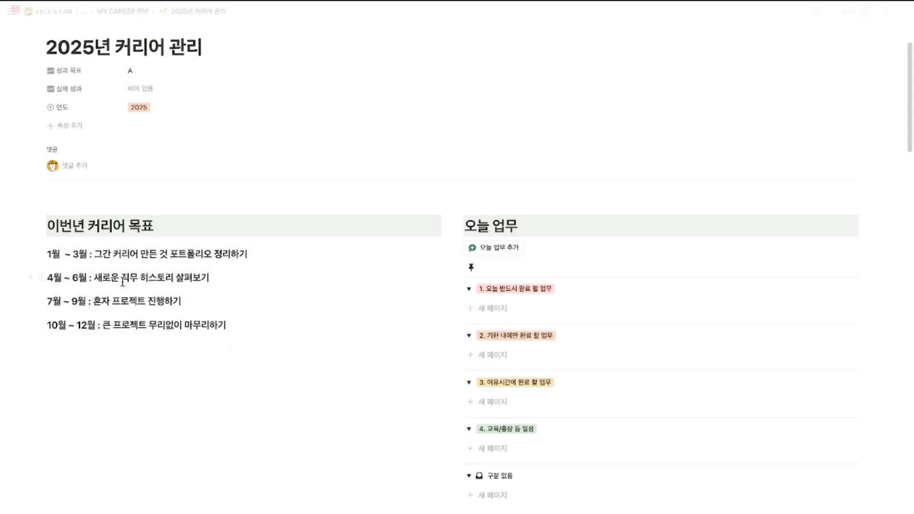
pyautogui.moveTo(52, 254); pyautogui.dragTo(164, 252)
pyautogui.click(205, 252)
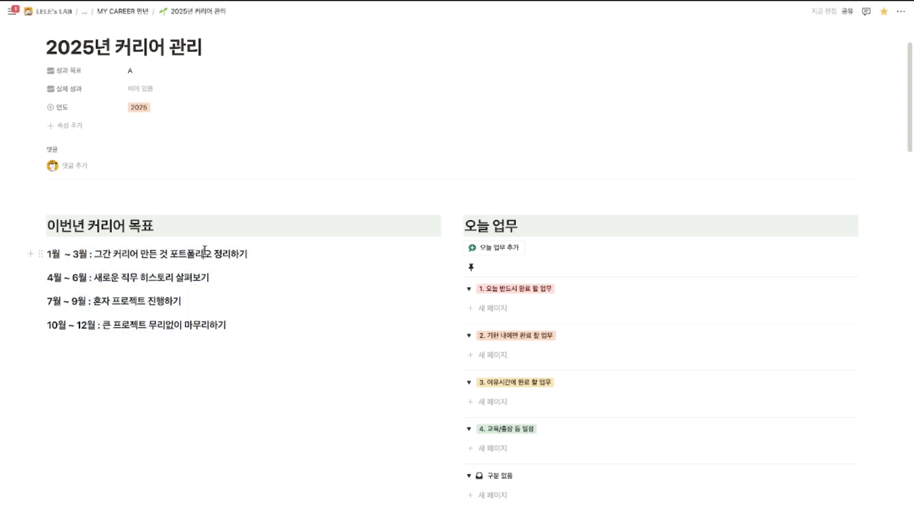
pyautogui.click(250, 363)
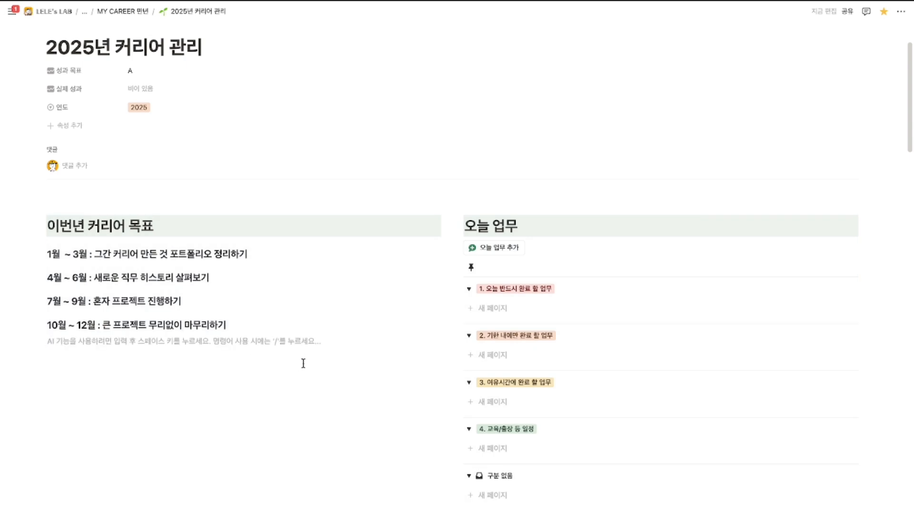
# - Look through the page's sections: today's tasks, projects and deliverables, work calendar, weekly retrospective, organization, evaluation and education materials
pyautogui.scroll(2, 302, 364)
pyautogui.scroll(-3, 421, 328)
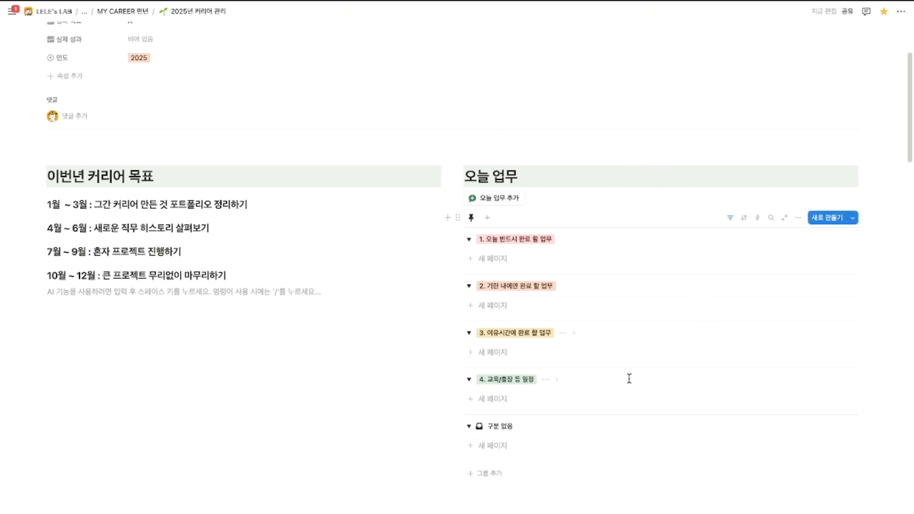
pyautogui.scroll(-10, 627, 380)
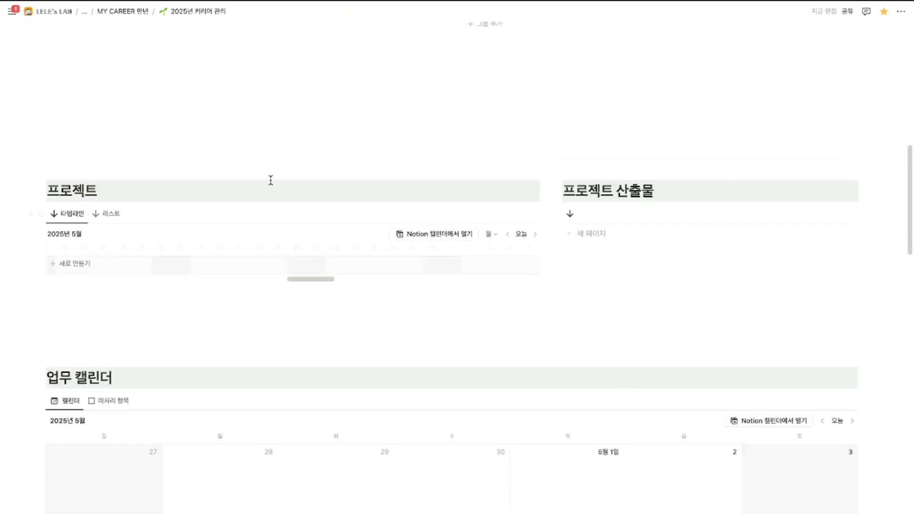
pyautogui.scroll(-2, 631, 187)
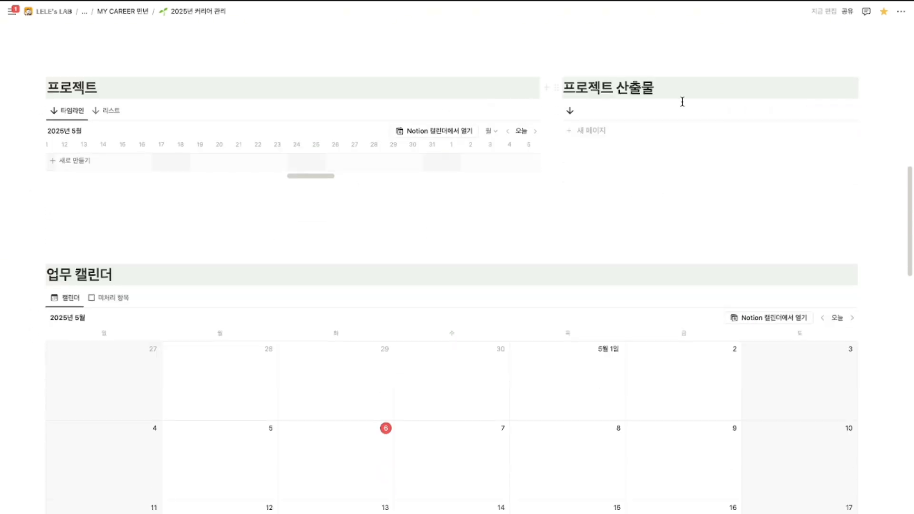
pyautogui.scroll(-13, 675, 209)
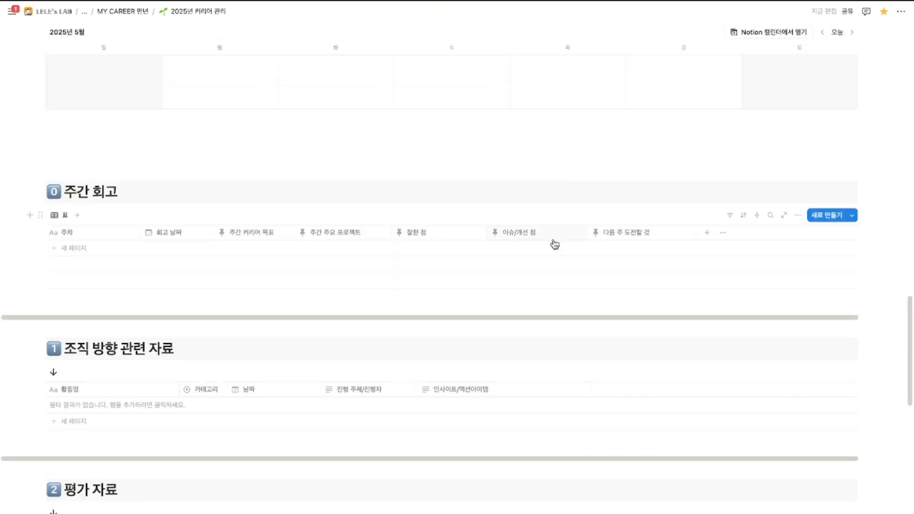
pyautogui.scroll(-11, 551, 197)
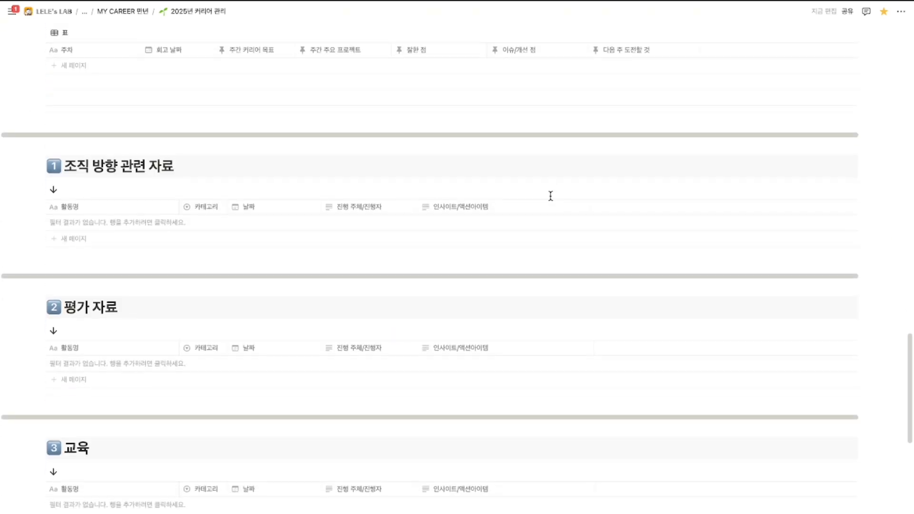
pyautogui.scroll(-5, 552, 201)
pyautogui.scroll(20, 551, 202)
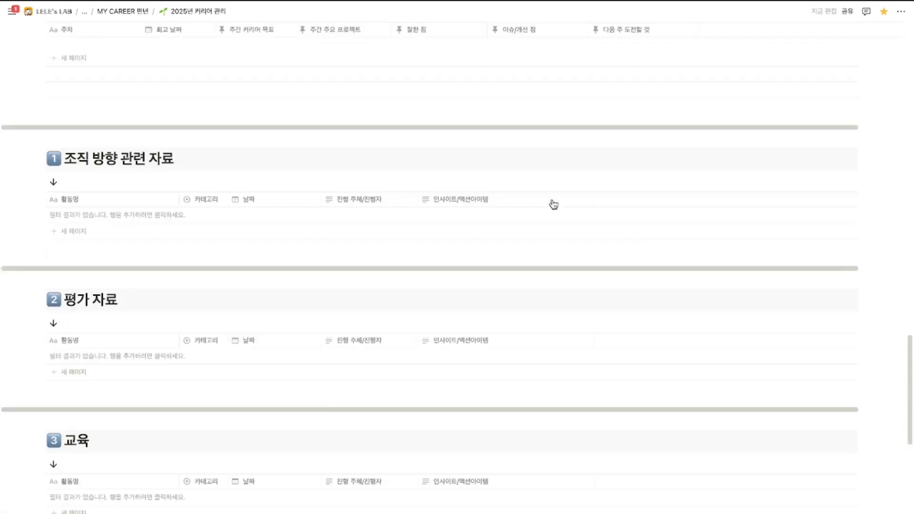
pyautogui.scroll(8, 551, 202)
pyautogui.scroll(-5, 588, 203)
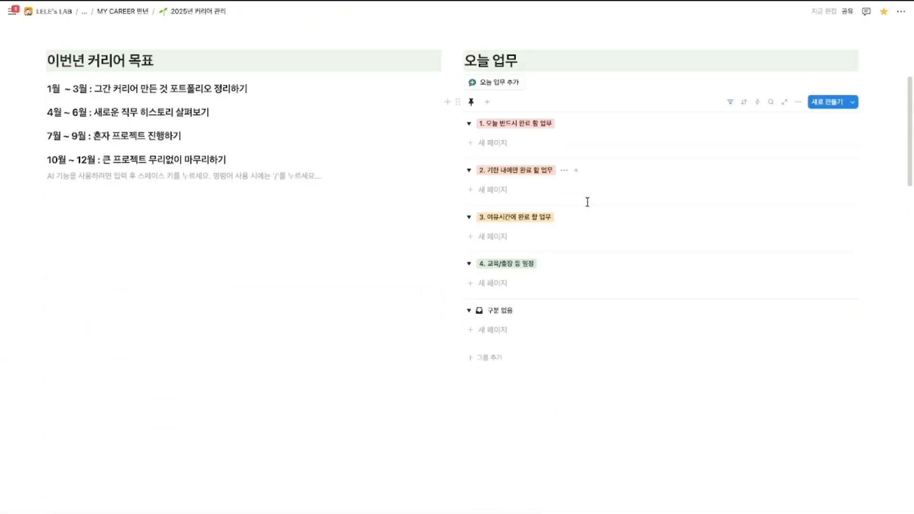
pyautogui.scroll(-2, 588, 202)
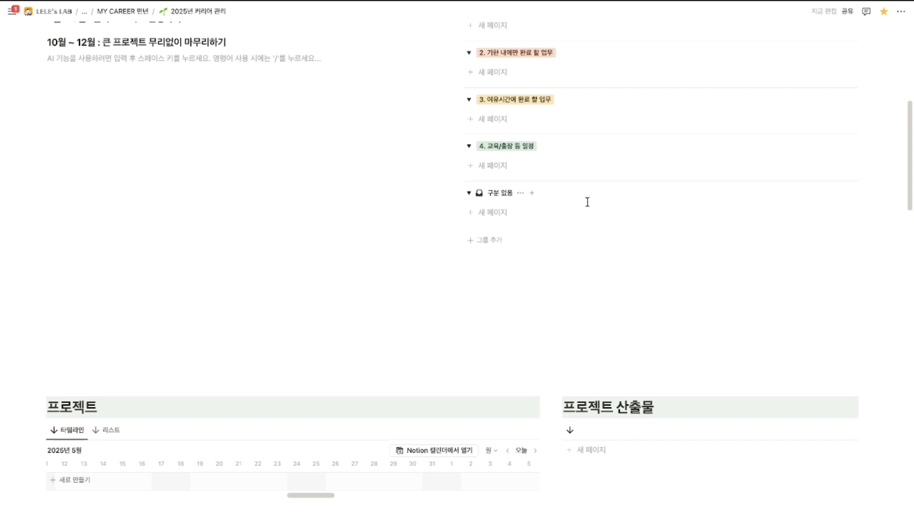
pyautogui.scroll(2, 588, 202)
pyautogui.scroll(1, 588, 202)
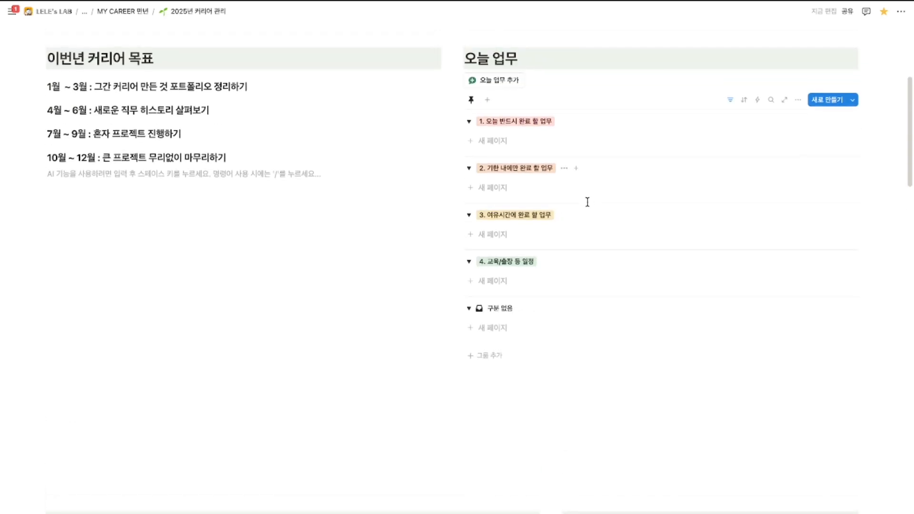
pyautogui.scroll(3, 588, 202)
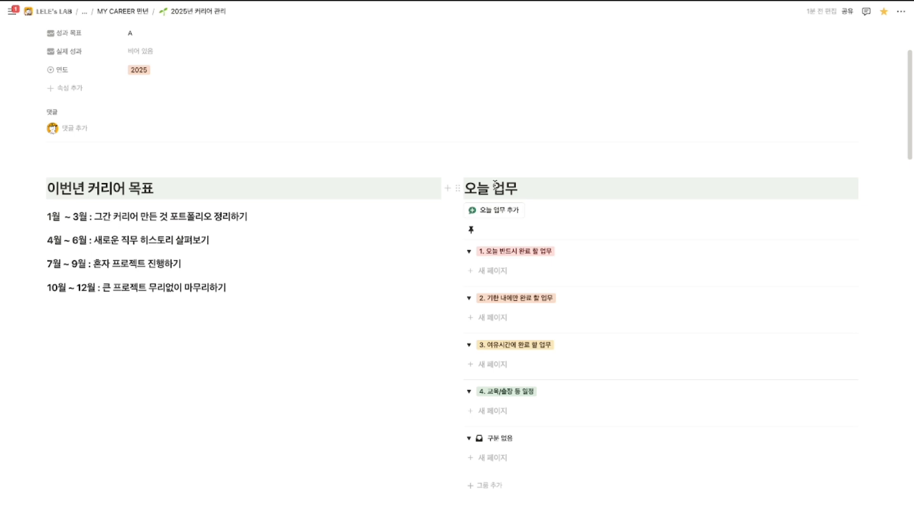
# - Add a task named 자재 구매하기 to 오늘 업무 and move it into the group 1. 오늘 반드시 완료 할 업무
pyautogui.click(492, 217)
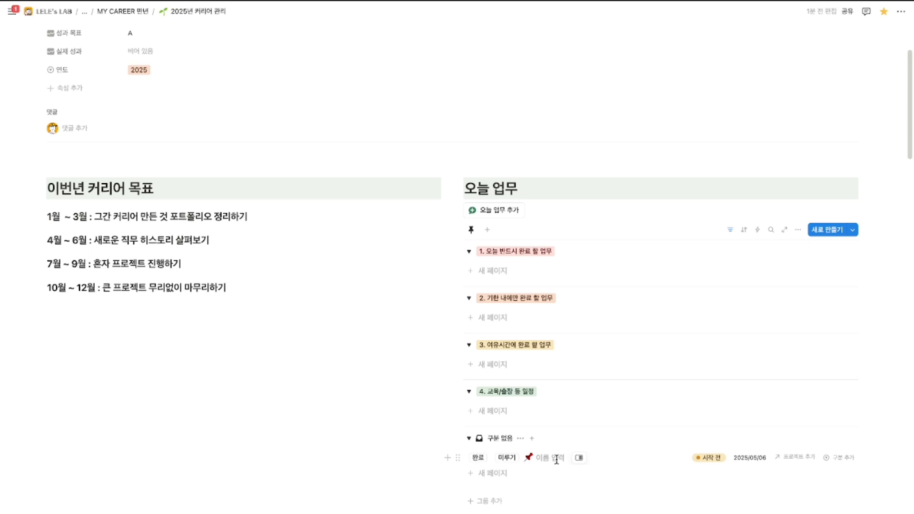
pyautogui.write('자재 구매하기')
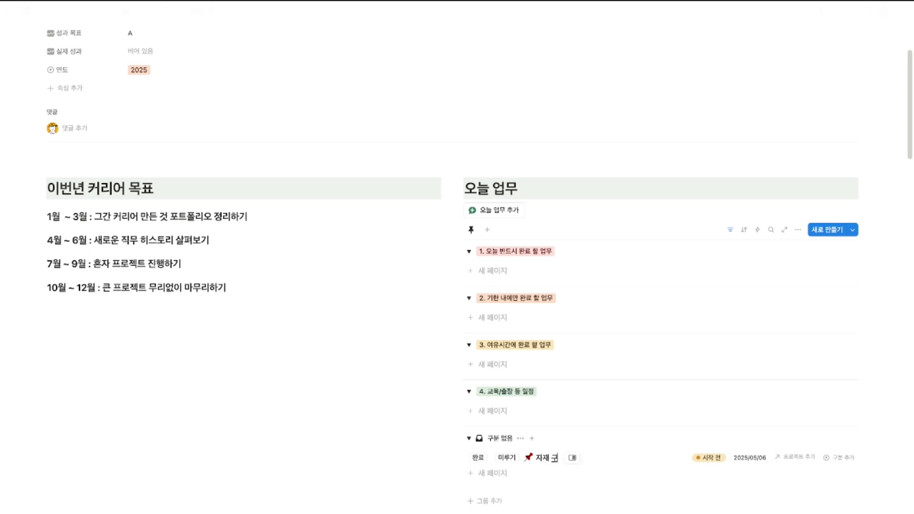
pyautogui.click(436, 487)
pyautogui.moveTo(466, 465); pyautogui.dragTo(486, 277)
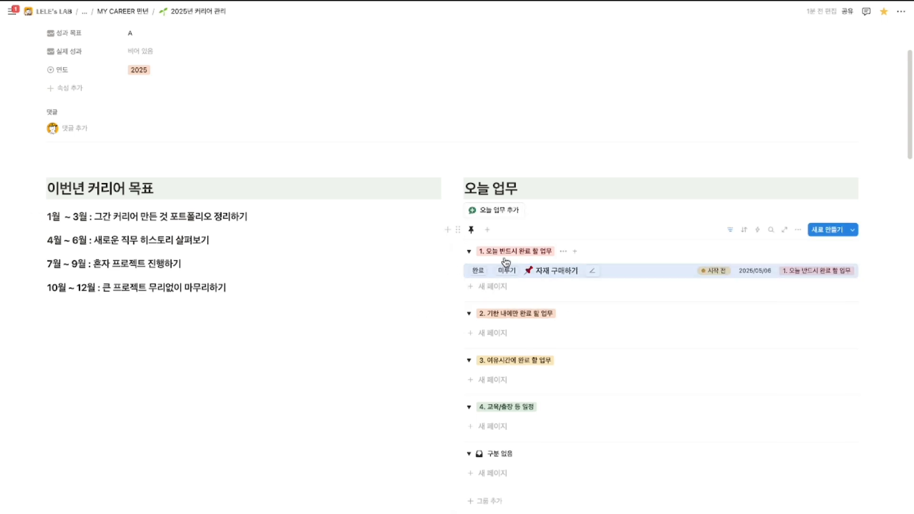
pyautogui.click(887, 284)
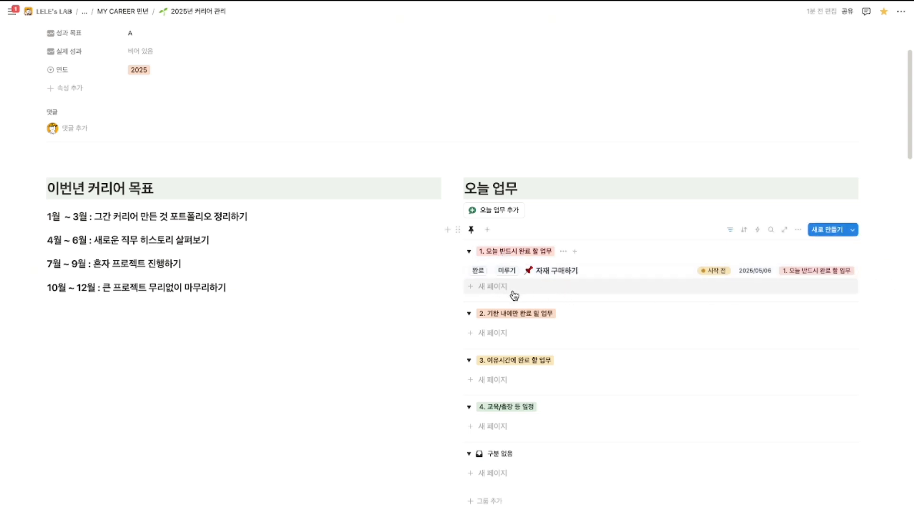
# - Add a task named 경비사용보고서 결재올리기 to the group 1. 오늘 반드시 완료 할 업무 under 오늘 업무
pyautogui.click(476, 288)
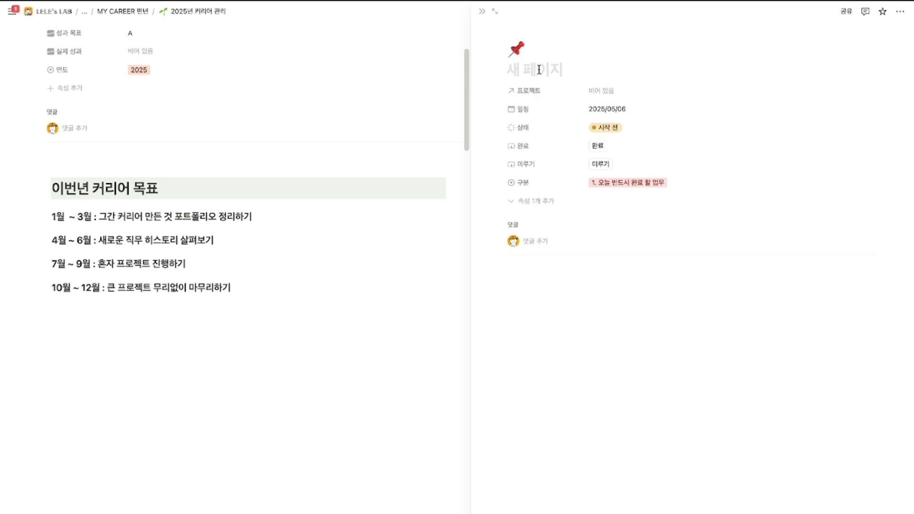
pyautogui.write('경')
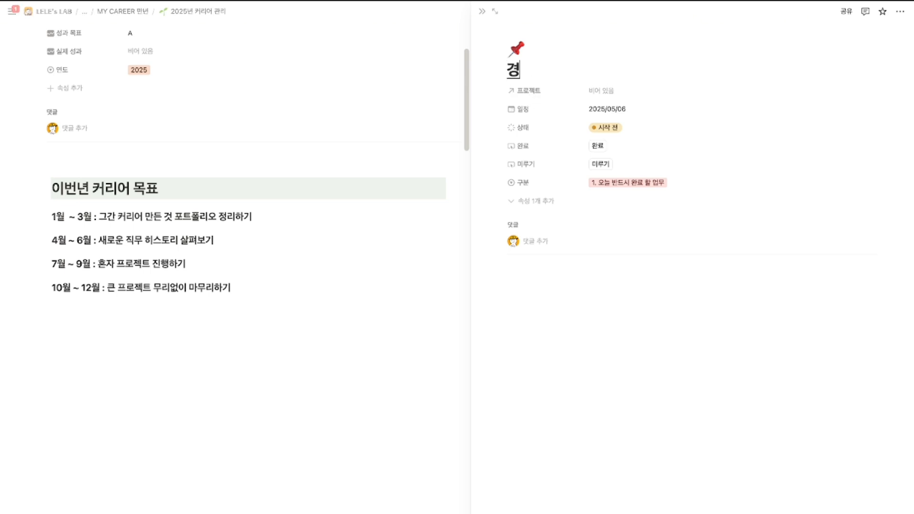
pyautogui.write('비사용보고서 결재올리기')
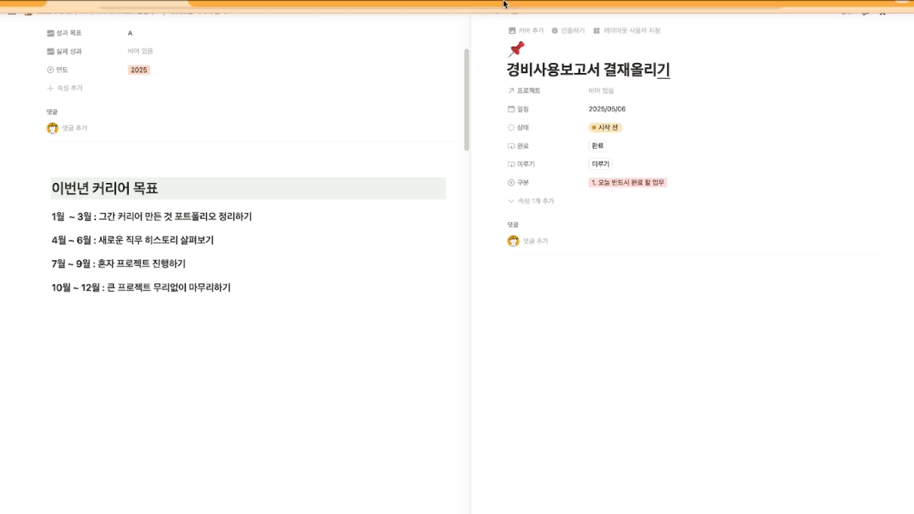
pyautogui.click(483, 11)
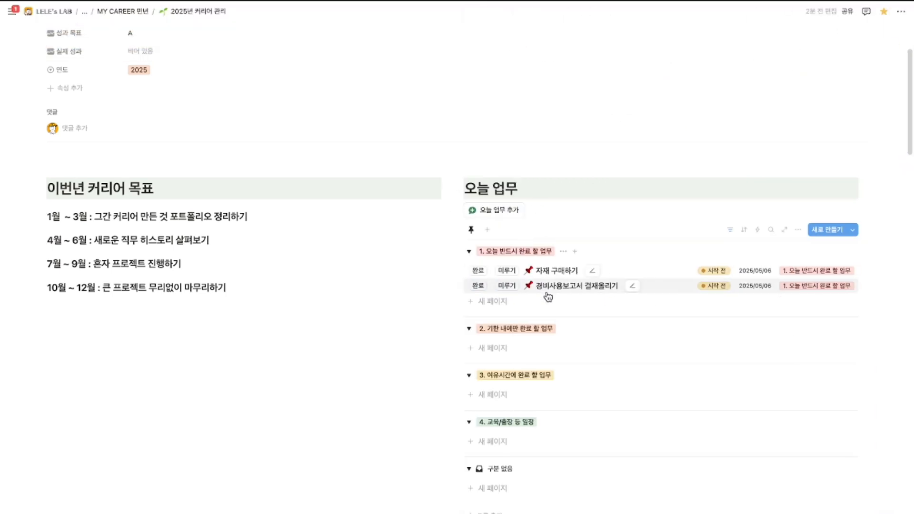
# - In 업무 캘린더, mark 경비사용보고서 결재올리기 as 완료 and postpone 자재 구매하기 with 미루기
pyautogui.scroll(-1, 547, 299)
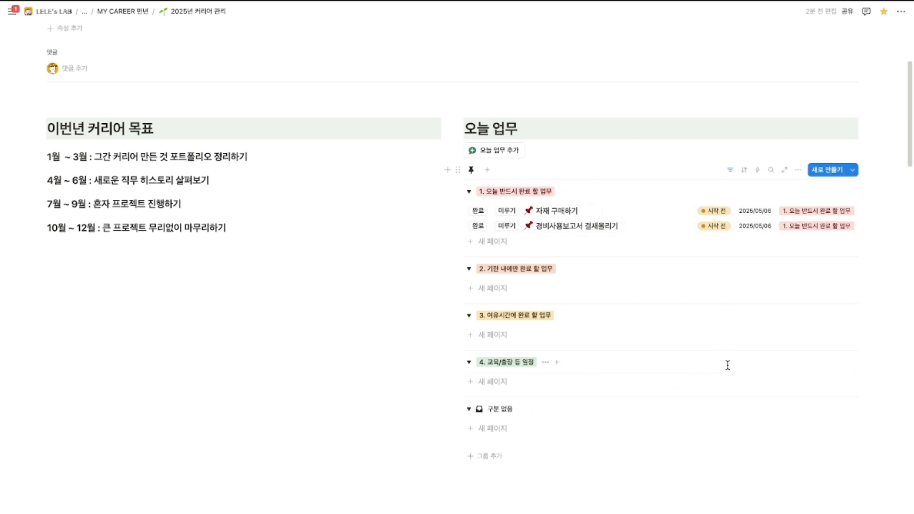
pyautogui.scroll(-15, 728, 365)
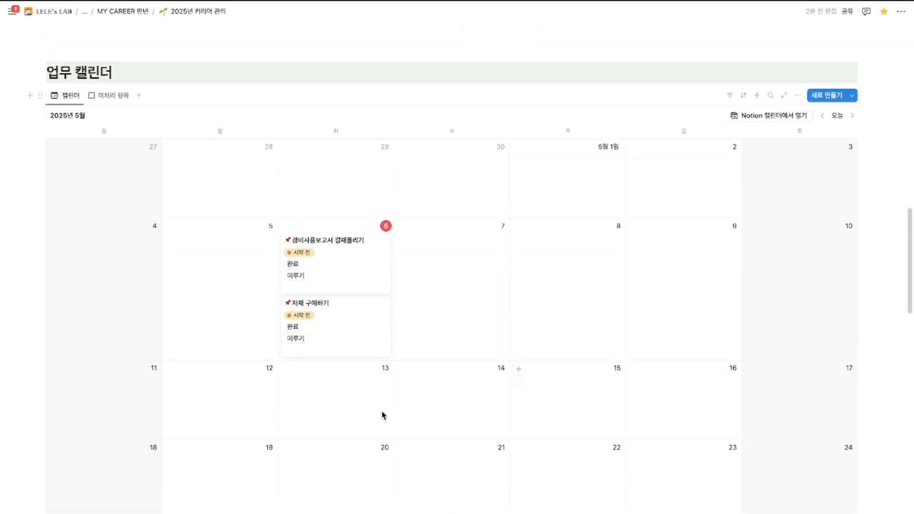
pyautogui.click(293, 265)
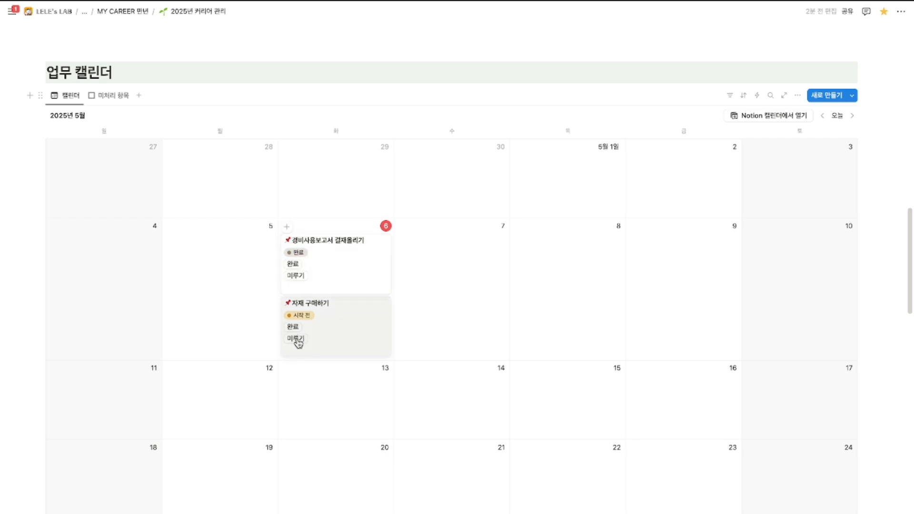
pyautogui.click(296, 339)
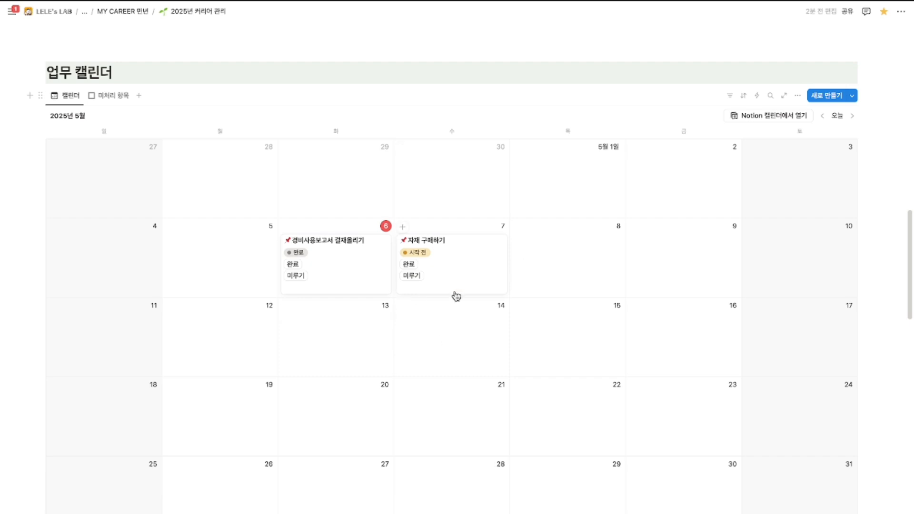
# - Add a 프로젝트 템플릿 entry for 2025/05/06 → 2025/05/10 to the 프로젝트 timeline and open its page
pyautogui.scroll(8, 579, 369)
pyautogui.scroll(7, 579, 369)
pyautogui.scroll(-2, 579, 367)
pyautogui.scroll(-2, 578, 364)
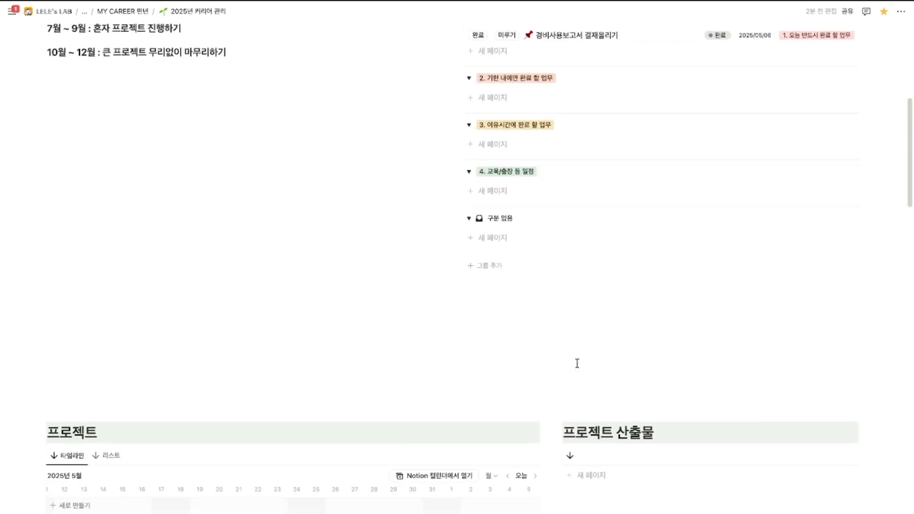
pyautogui.scroll(4, 577, 363)
pyautogui.scroll(-5, 577, 363)
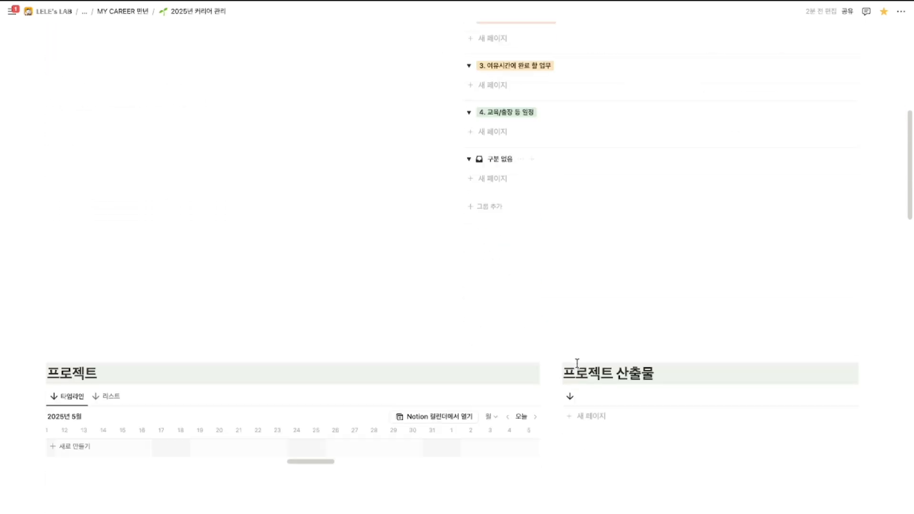
pyautogui.click(98, 398)
pyautogui.scroll(-1, 143, 352)
pyautogui.click(69, 370)
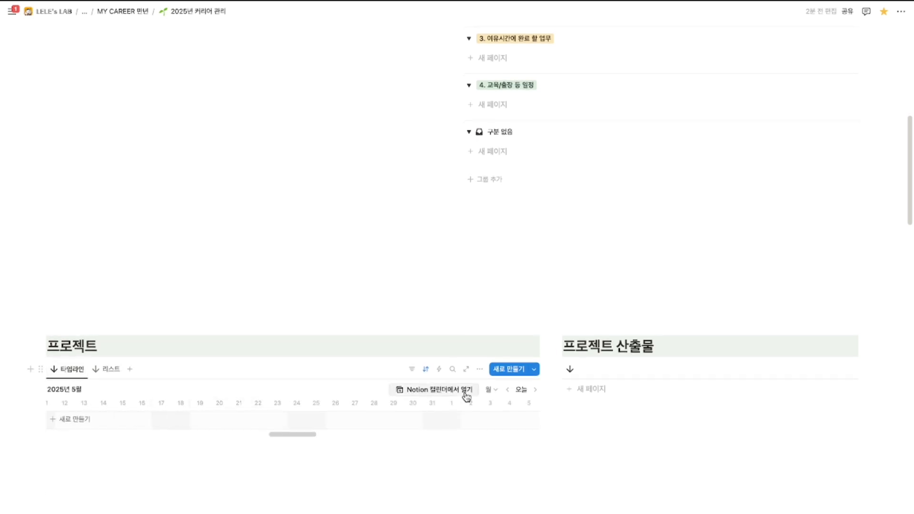
pyautogui.click(522, 391)
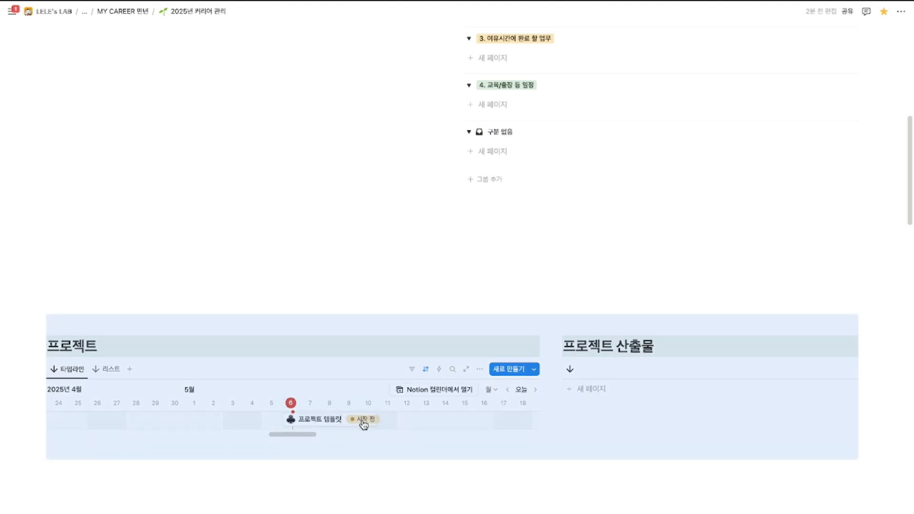
pyautogui.click(362, 421)
pyautogui.click(329, 422)
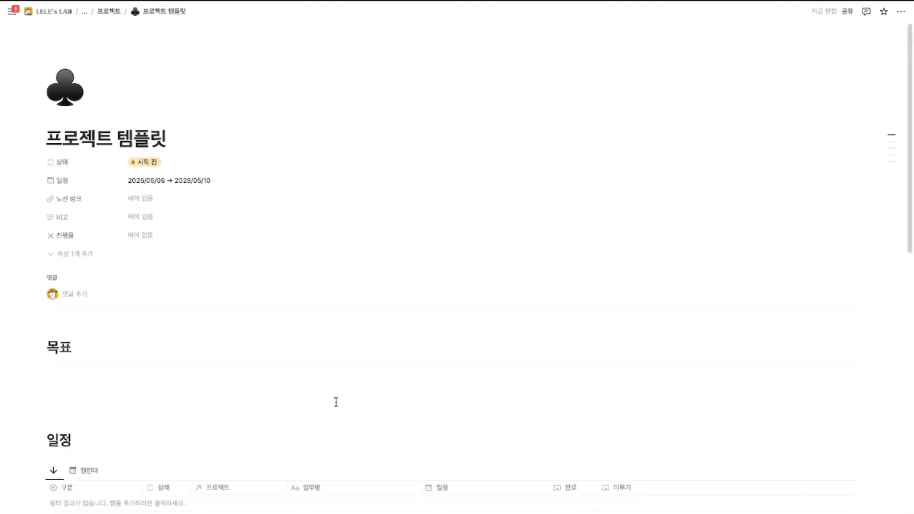
# - Look over the project template's sections and rename the project to 자재 구매 프로젝트
pyautogui.scroll(-2, 240, 241)
pyautogui.scroll(-9, 240, 241)
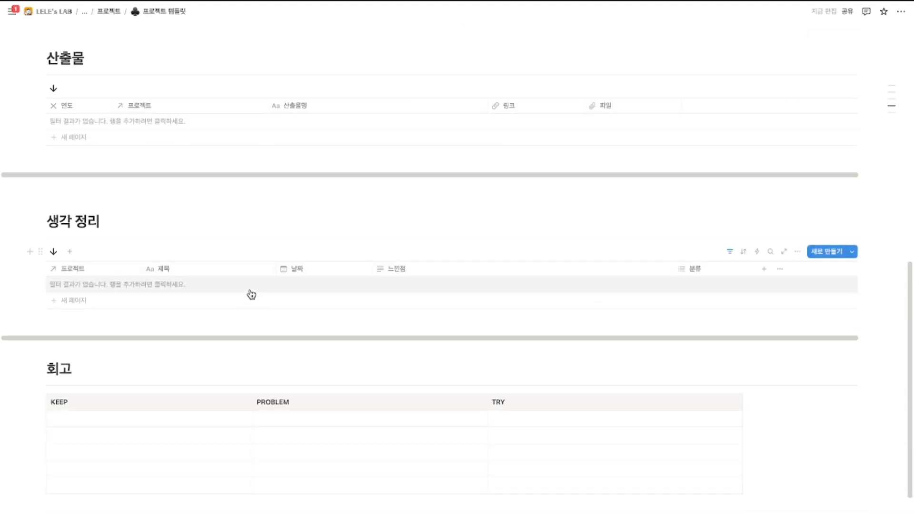
pyautogui.scroll(12, 247, 284)
pyautogui.tripleClick(45, 141)
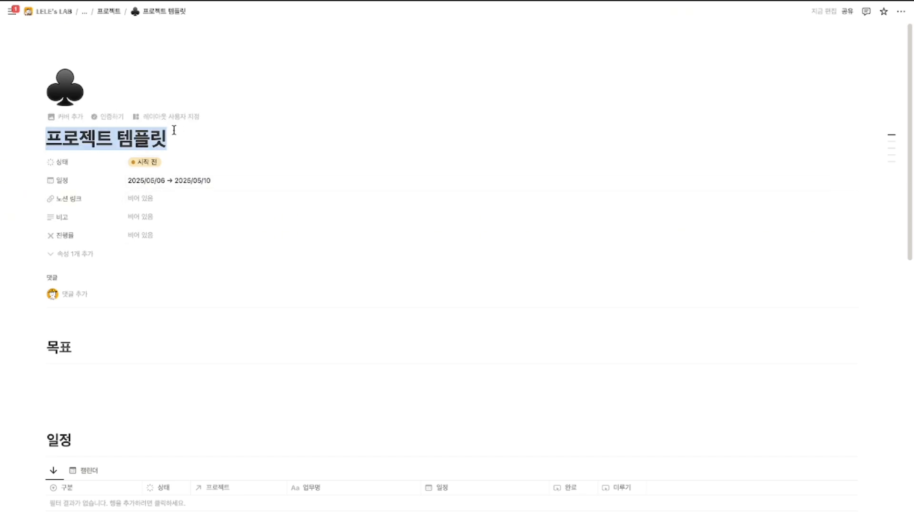
pyautogui.write('자재 무')
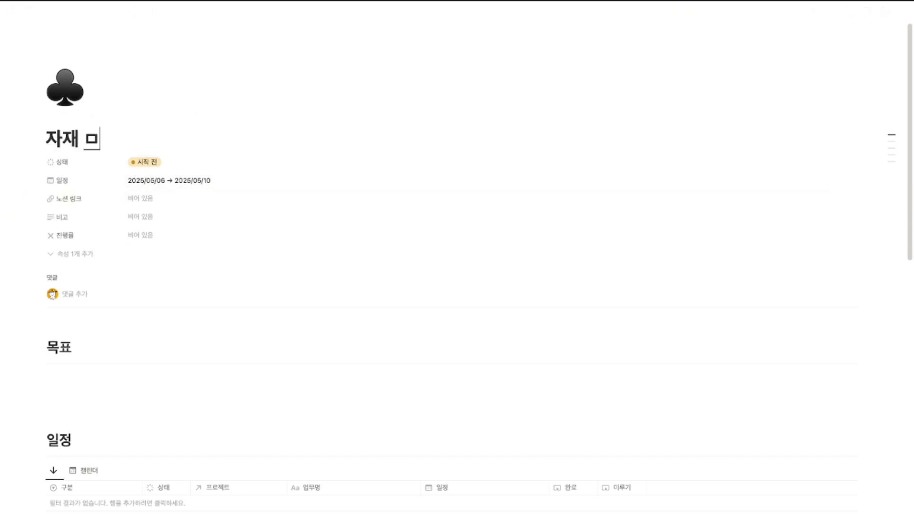
pyautogui.write('매 프로젝트')
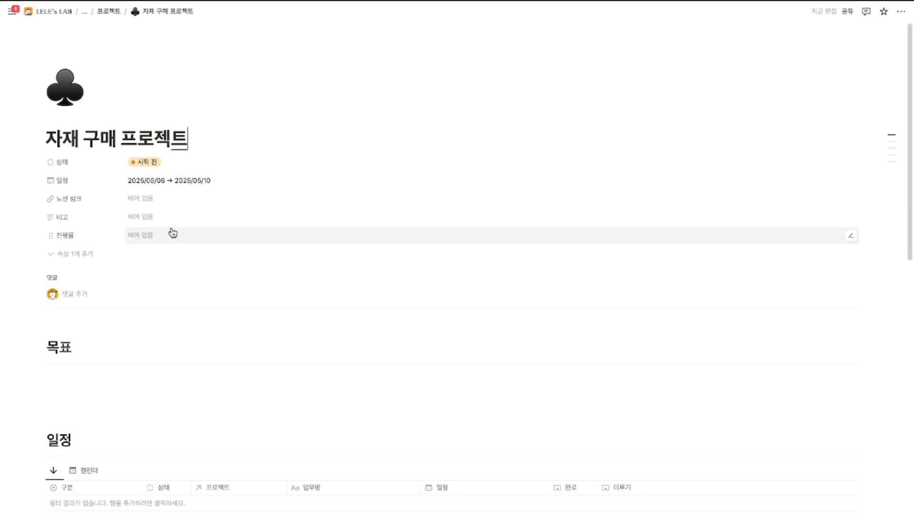
# - Write the project's 목표 as 자재 구매를 효율적으로 하여 비용절감을 하는 프로젝트이다
pyautogui.scroll(-3, 172, 234)
pyautogui.scroll(2, 142, 316)
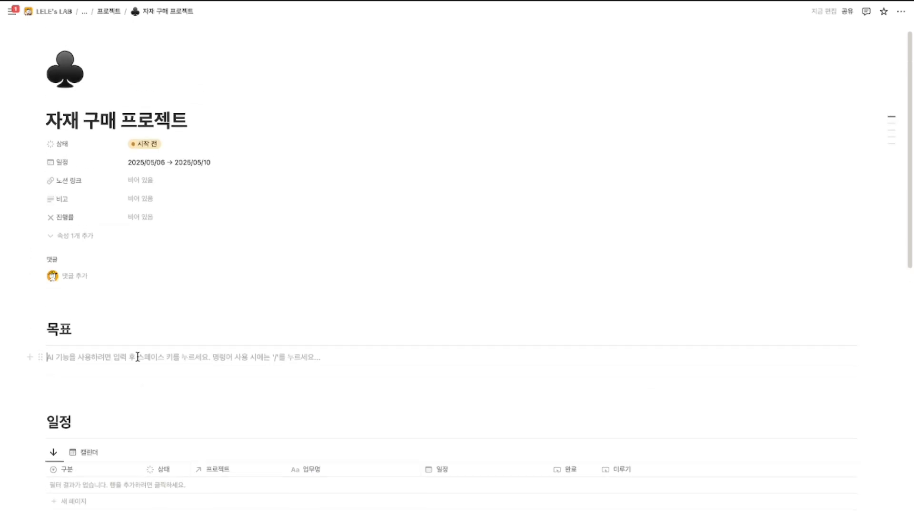
pyautogui.write('자재 뫼')
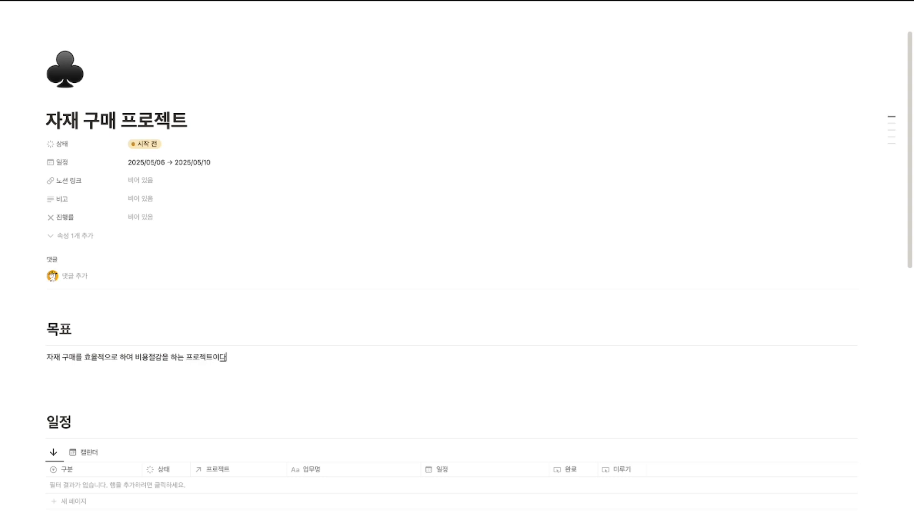
pyautogui.scroll(-2, 347, 333)
pyautogui.click(346, 342)
# - Add a task named 자재 구매 기획하기 to the project's 일정 table with 구분 set to 1. 오늘 반드시 완료 할 업무
pyautogui.scroll(-2, 357, 322)
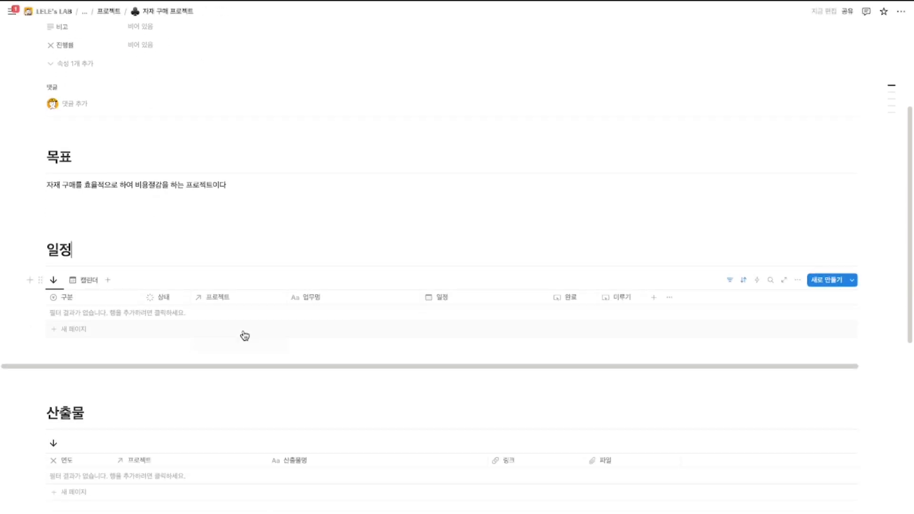
pyautogui.click(229, 318)
pyautogui.click(107, 314)
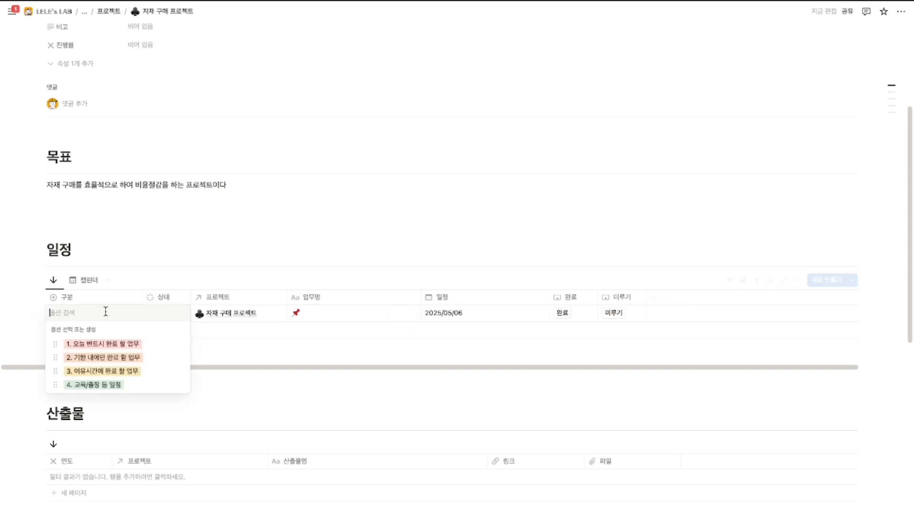
pyautogui.click(120, 345)
pyautogui.click(326, 313)
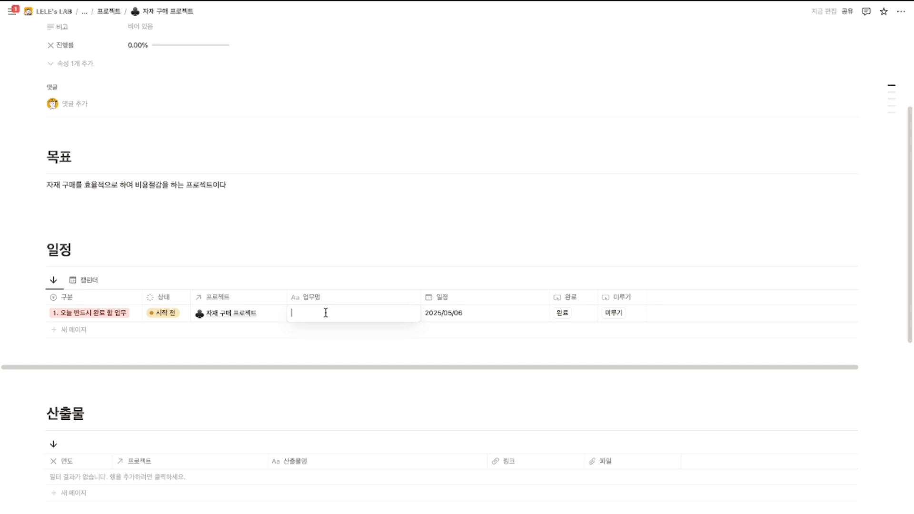
pyautogui.write('자재')
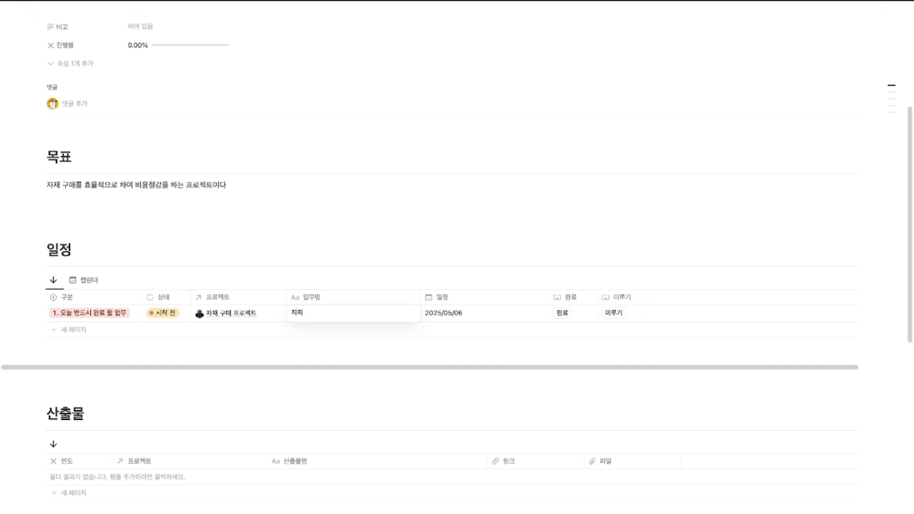
pyautogui.write(' 구매 기획하기')
pyautogui.press('Return')
# - Add two more tasks to the 일정 table, 자재 구매 담당자와 회의하기 and 자재 구매 완료하기
pyautogui.click(312, 330)
pyautogui.write('절재 굼')
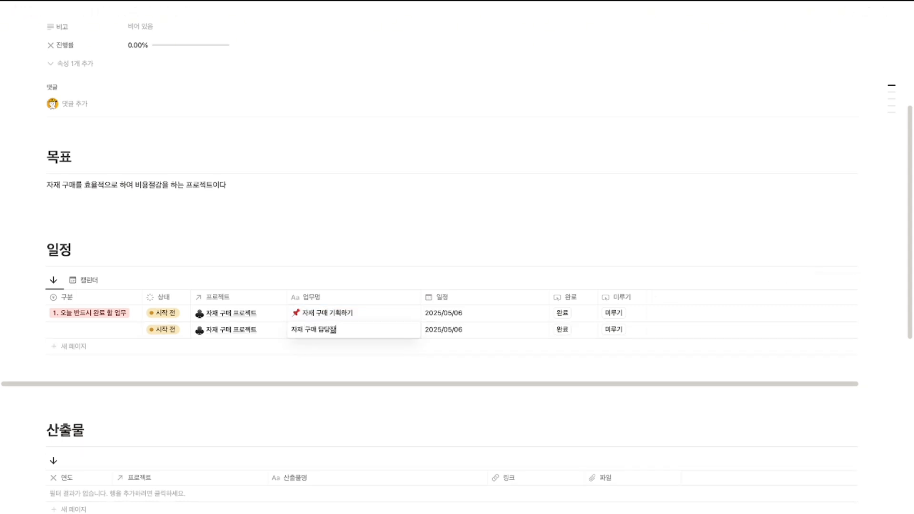
pyautogui.press('Return')
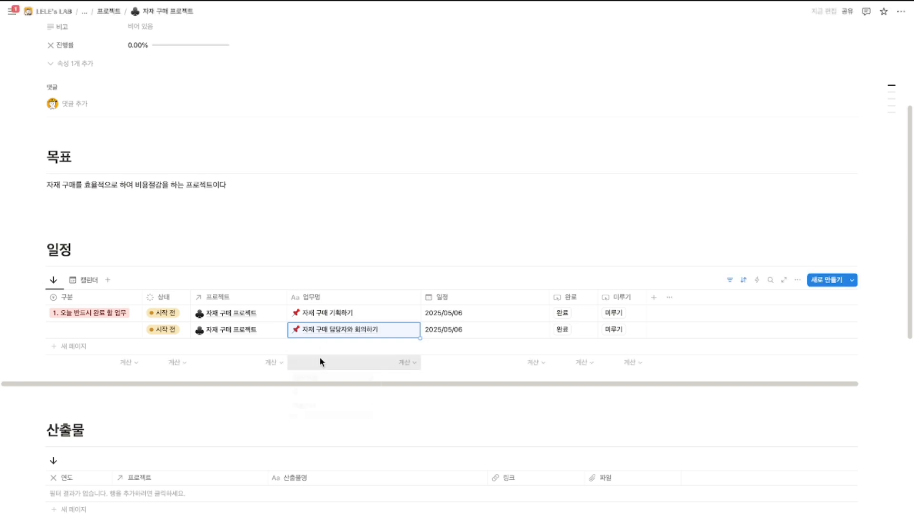
pyautogui.click(327, 350)
pyautogui.write('자재 구매 완료하기')
pyautogui.press('Return')
# - Set the 일정 date of 자재 구매 담당자와 회의하기 to 2025/05/22
pyautogui.click(469, 318)
pyautogui.click(475, 331)
pyautogui.click(475, 331)
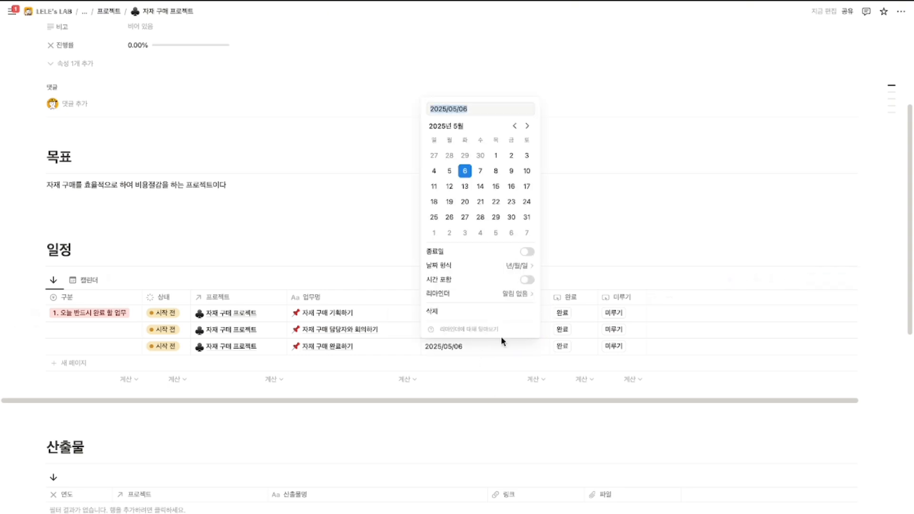
pyautogui.click(480, 186)
pyautogui.click(472, 353)
pyautogui.click(472, 352)
pyautogui.click(496, 220)
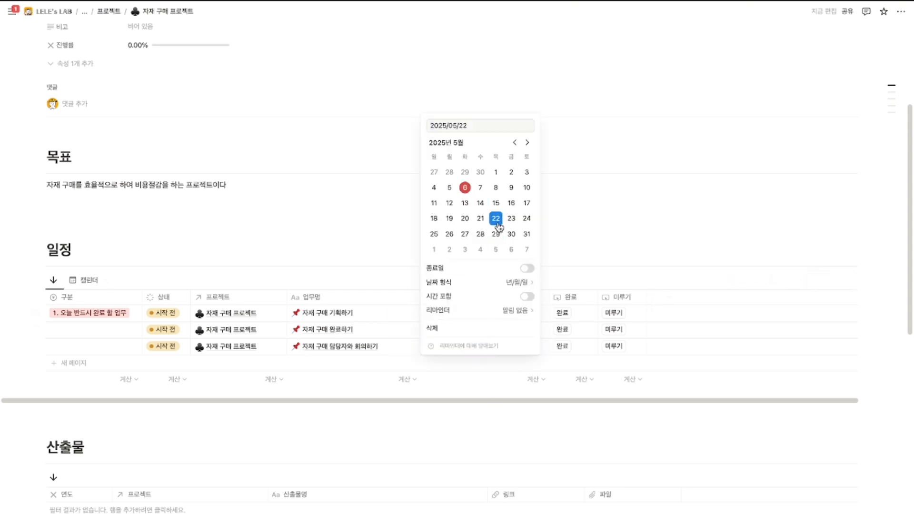
pyautogui.click(607, 226)
# - Move 자재 구매 기획하기 to May 8 in the project's 일정 calendar view and return to the table view
pyautogui.scroll(-3, 569, 318)
pyautogui.click(374, 135)
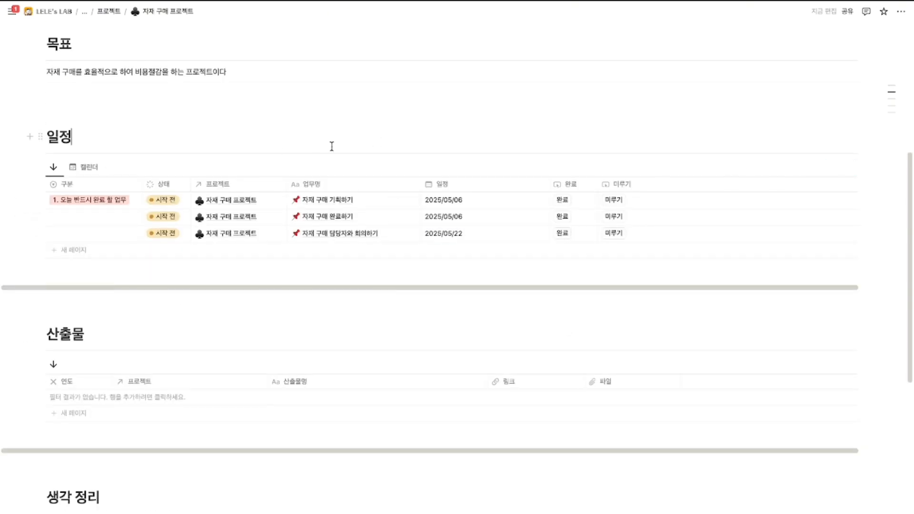
pyautogui.click(91, 168)
pyautogui.scroll(-2, 410, 316)
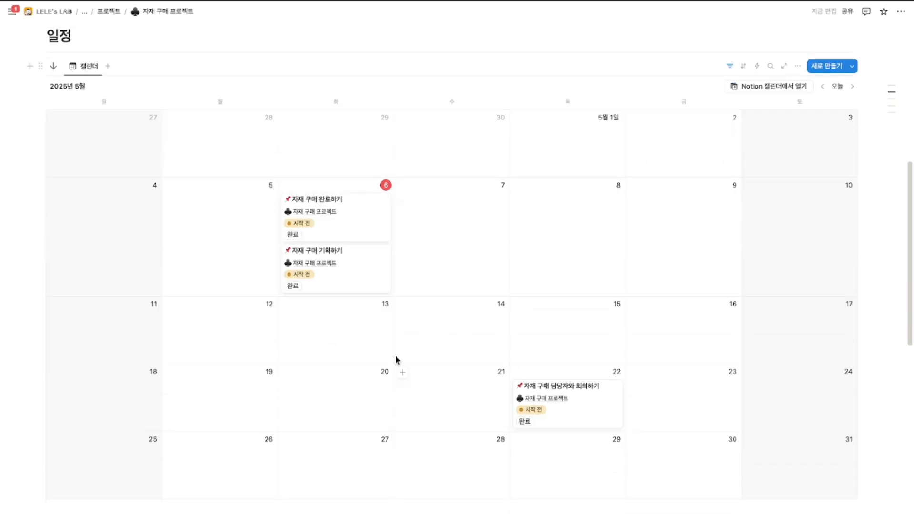
pyautogui.moveTo(343, 280); pyautogui.dragTo(542, 250)
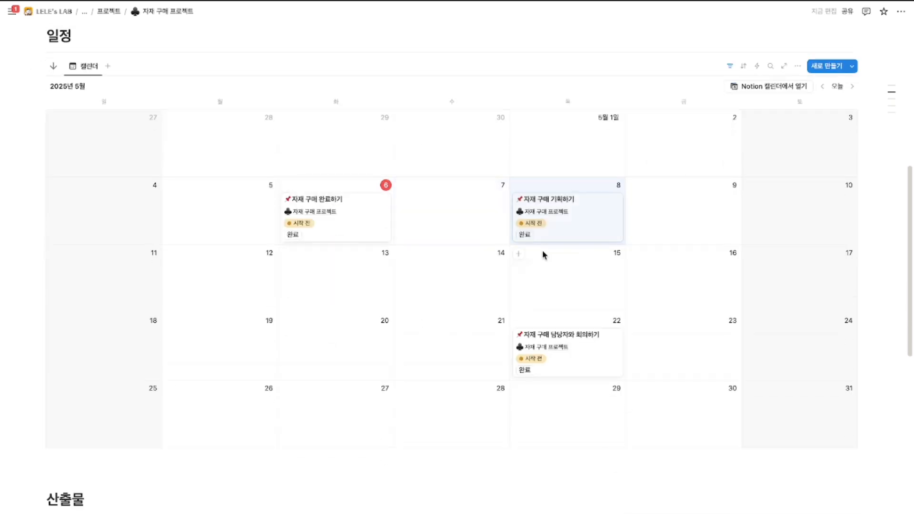
pyautogui.click(54, 66)
# - Add an entry named 자재 구매 기획 to the project's 산출물 table
pyautogui.scroll(-5, 296, 255)
pyautogui.scroll(5, 296, 254)
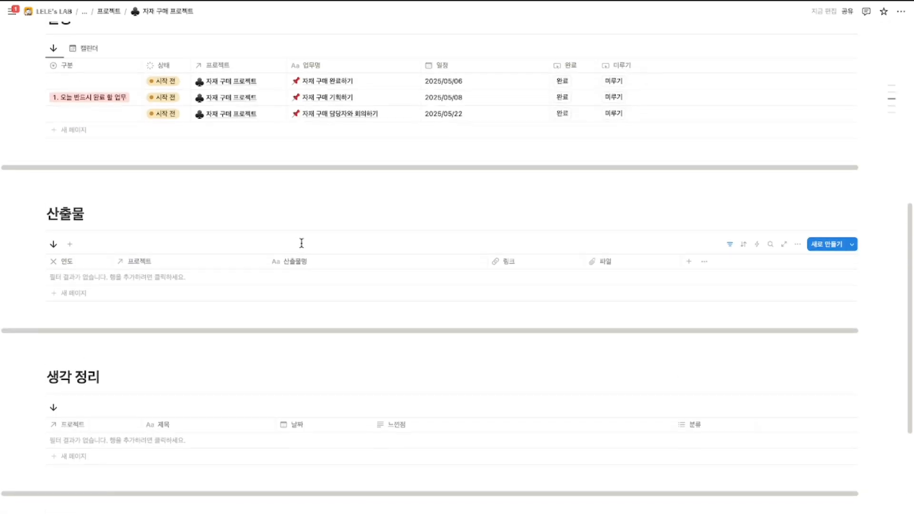
pyautogui.click(307, 292)
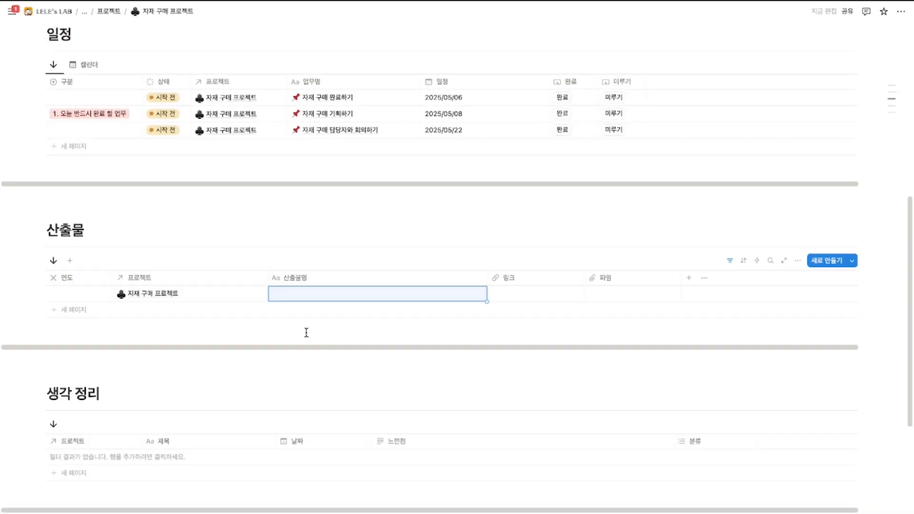
pyautogui.write('자재 구매 기획')
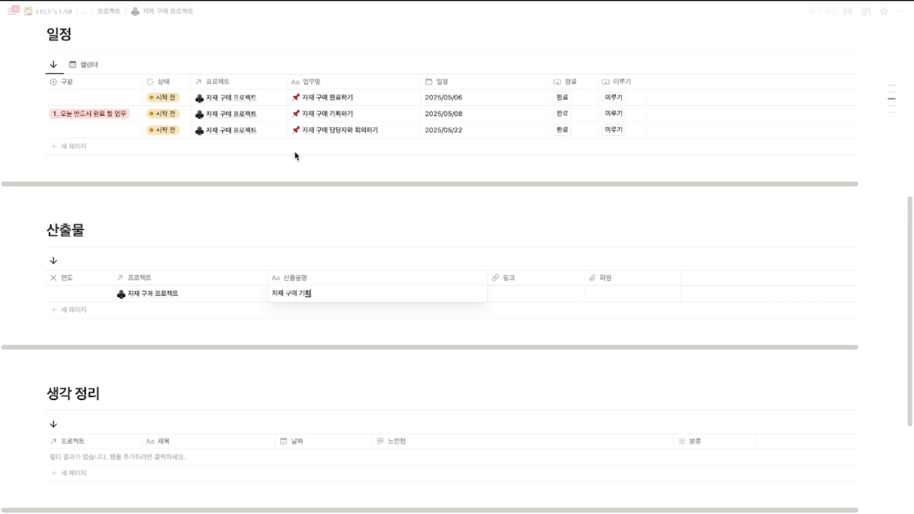
pyautogui.press('Escape')
# - Reschedule the tasks in the 일정 calendar view: 자재 구매 기획하기 to May 6, 자재 구매 담당자와 회의하기 to May 15, 자재 구매 완료하기 to May 23
pyautogui.click(85, 64)
pyautogui.moveTo(328, 239); pyautogui.dragTo(647, 339)
pyautogui.moveTo(571, 210); pyautogui.dragTo(378, 220)
pyautogui.moveTo(542, 339); pyautogui.dragTo(535, 291)
pyautogui.click(53, 65)
# - Complete the 산출물 entry's name as 자재 구매 기획서 and open its page with the empty body ready for writing
pyautogui.scroll(-1, 222, 245)
pyautogui.click(336, 275)
pyautogui.write('서')
pyautogui.press('Return')
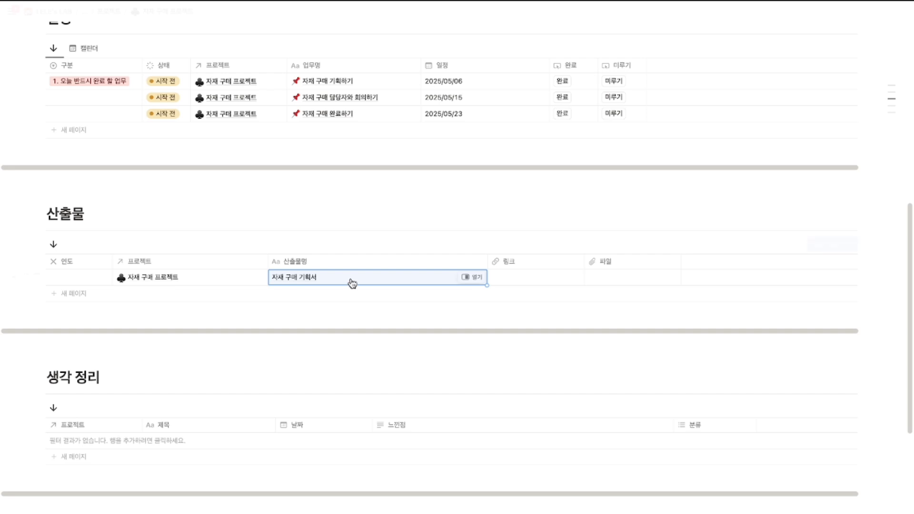
pyautogui.click(478, 280)
pyautogui.click(569, 237)
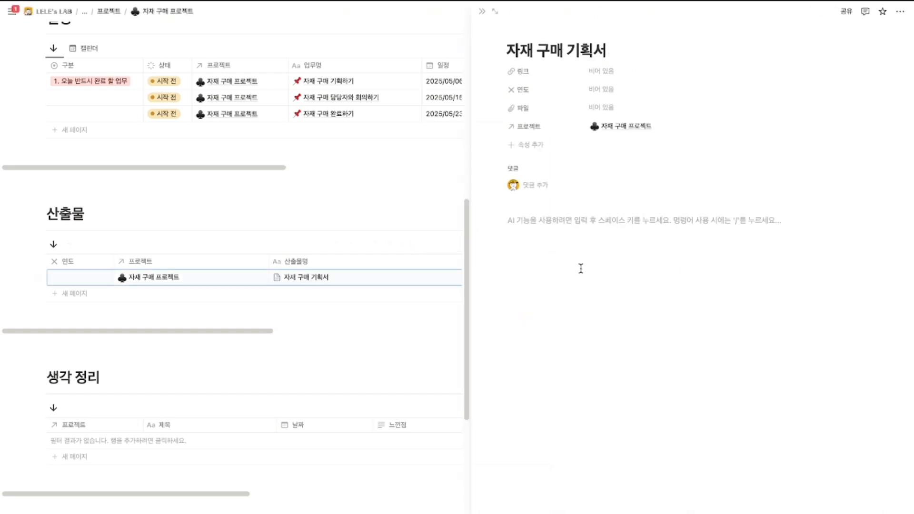
# - Close the 자재 구매 기획서 page and add an entry titled 자재구매 프로세스가 복잡해 to the project's 생각 정리 table
pyautogui.click(482, 11)
pyautogui.scroll(-3, 437, 322)
pyautogui.click(296, 333)
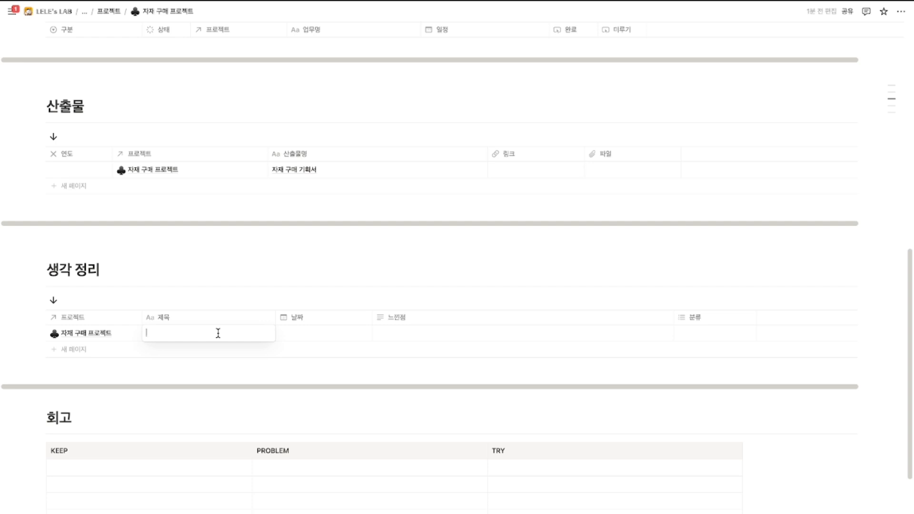
pyautogui.write('자재구매 피')
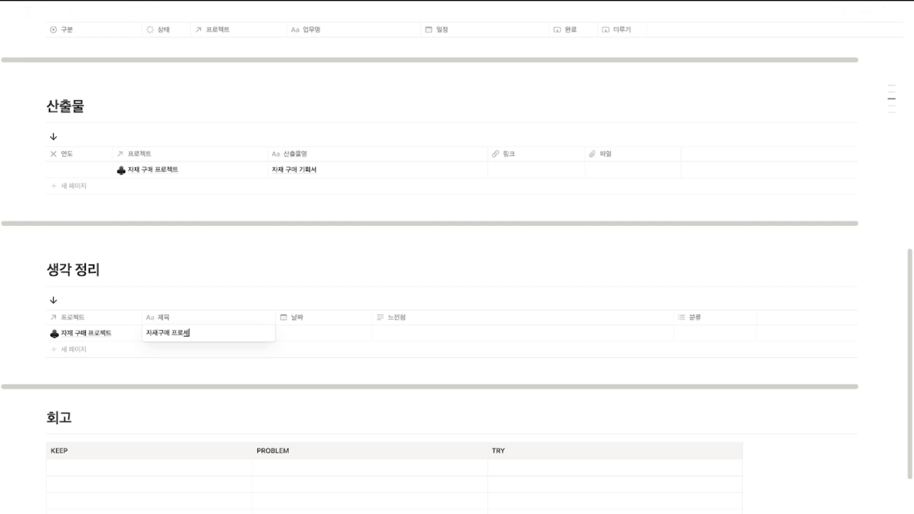
pyautogui.write('로세스가 복잡해')
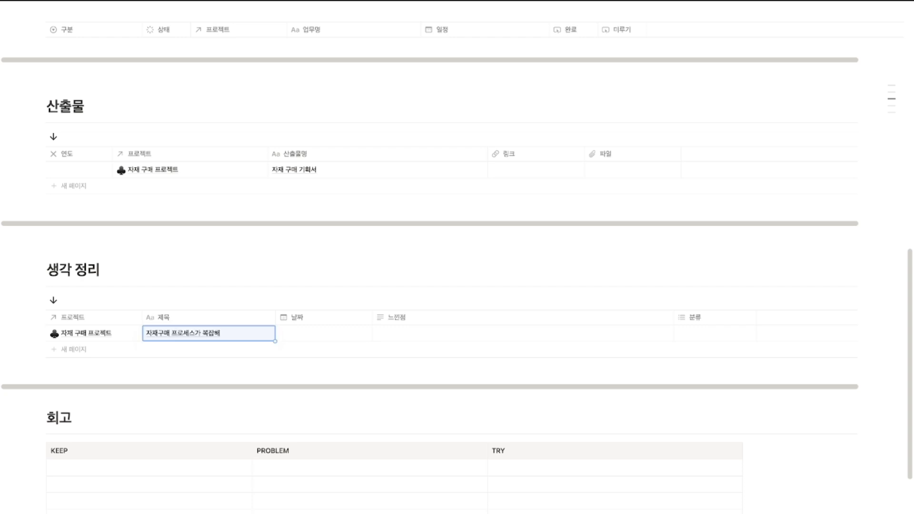
# - Fill the 생각 정리 entry's 느낀점 with 내 생각에는 ~~ and set its 날짜 to 2025/05/06
pyautogui.click(399, 333)
pyautogui.write('내 생각에는 ~~')
pyautogui.press('Escape')
pyautogui.scroll(-1, 443, 400)
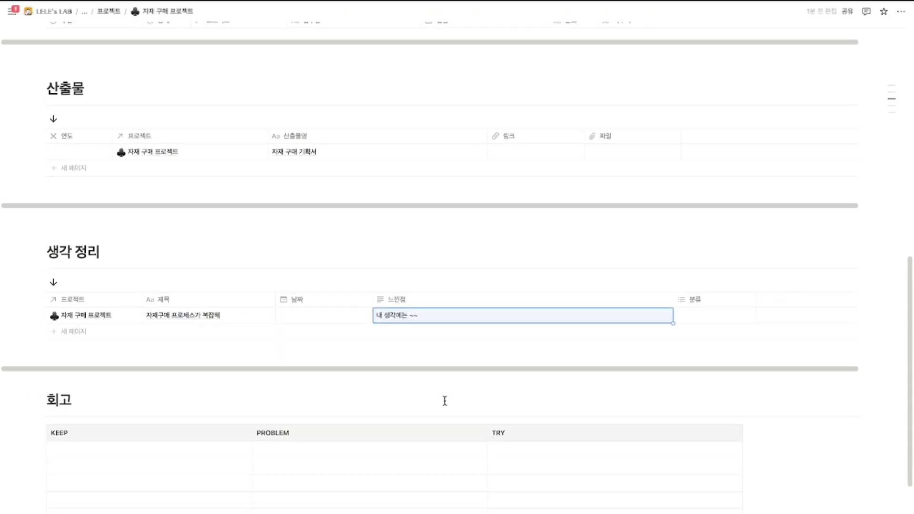
pyautogui.click(338, 322)
pyautogui.click(320, 399)
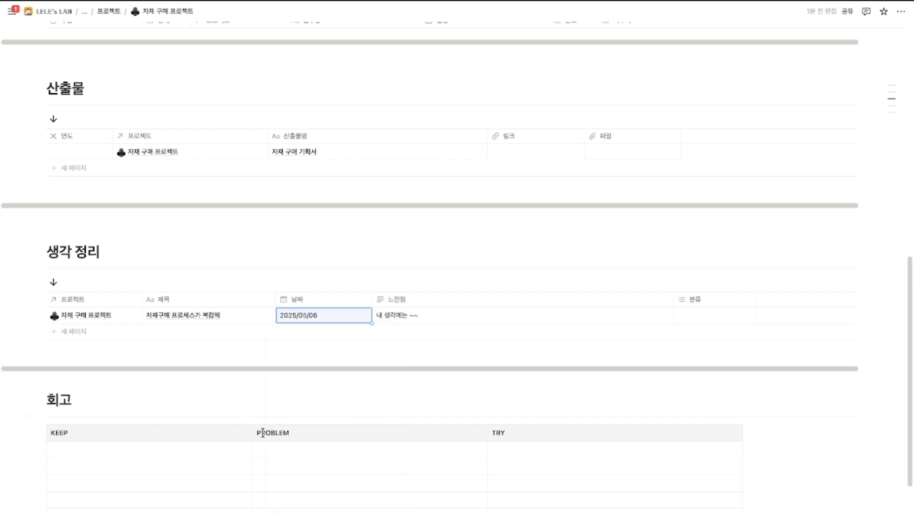
pyautogui.click(286, 386)
# - Look over the 회고 table's KEEP, PROBLEM and TRY columns and return to the 2025년 커리어 관리 page
pyautogui.scroll(-2, 287, 389)
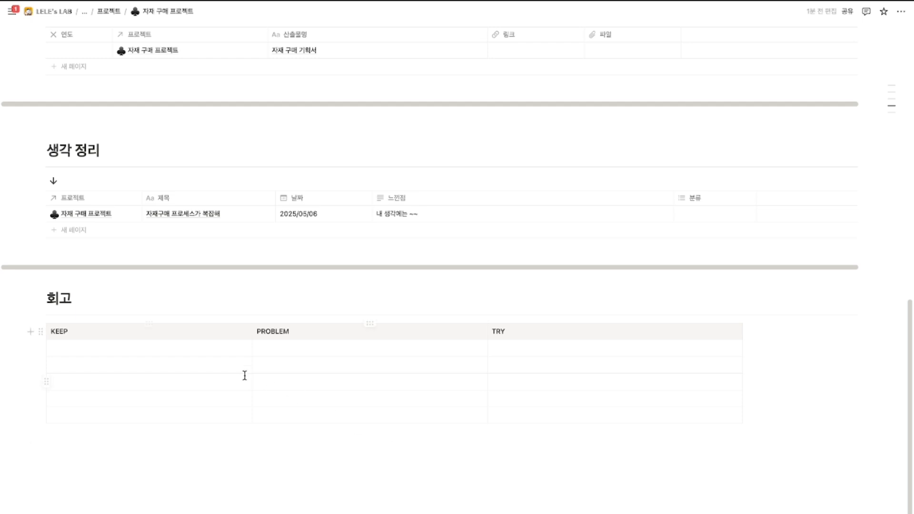
pyautogui.click(311, 348)
pyautogui.click(531, 351)
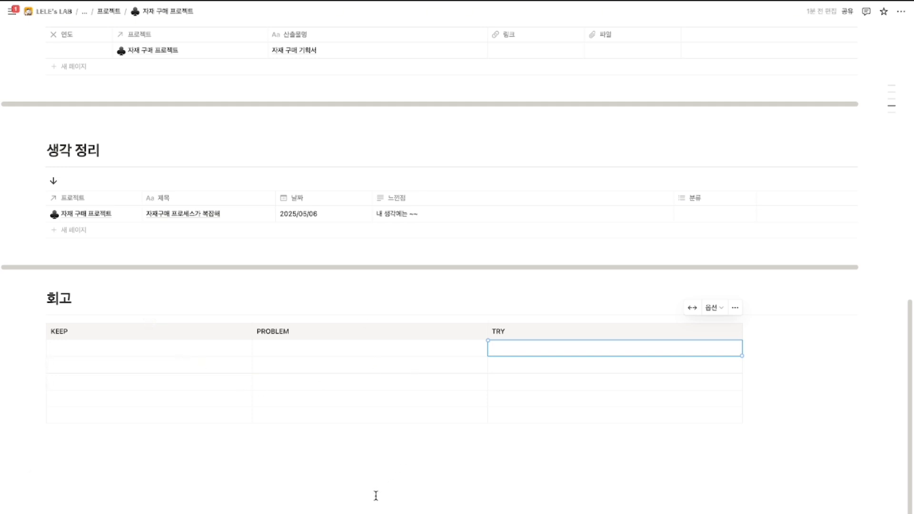
pyautogui.scroll(7, 372, 509)
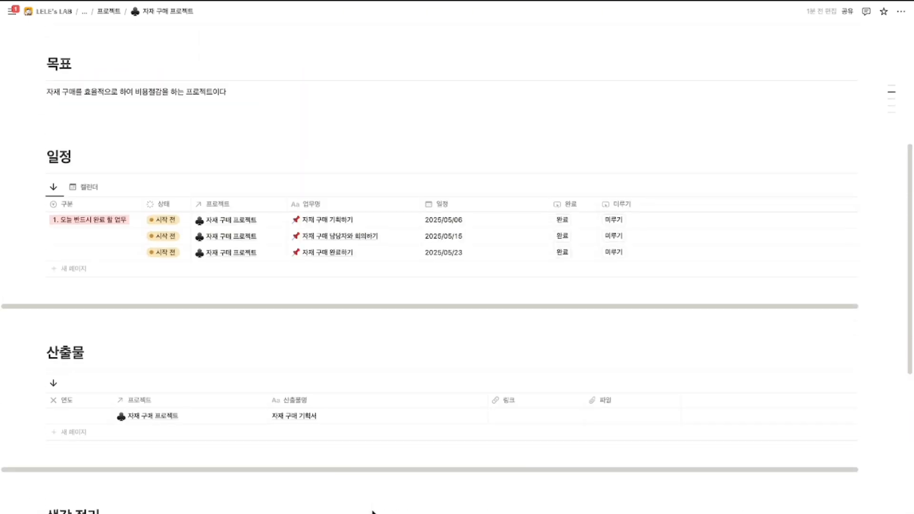
pyautogui.scroll(6, 372, 509)
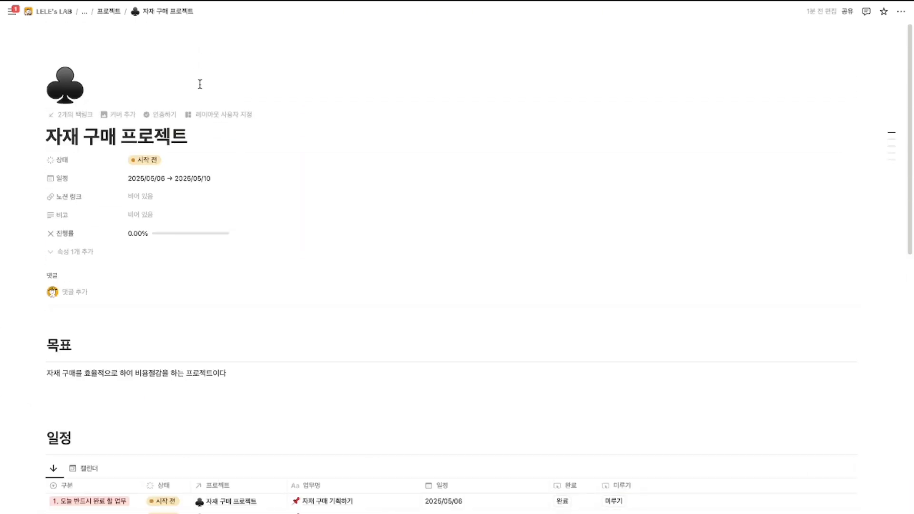
pyautogui.click(82, 12)
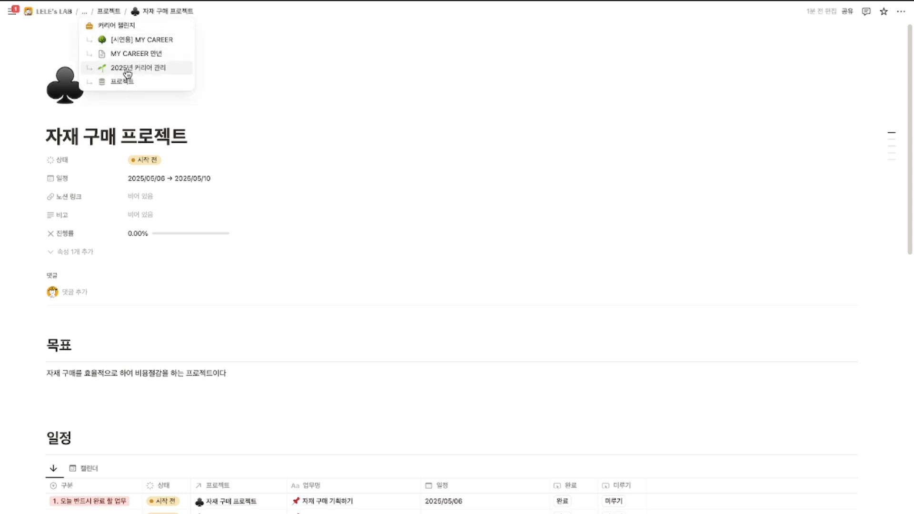
pyautogui.click(143, 72)
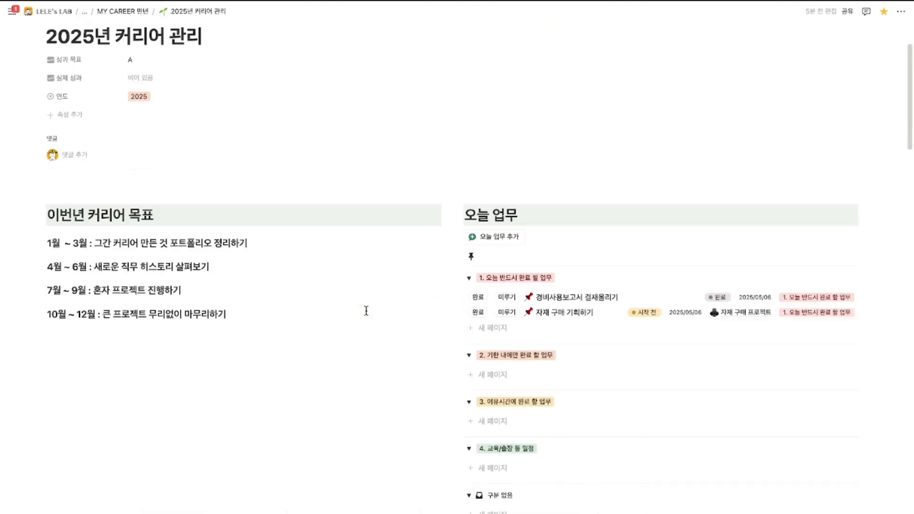
# - Examine how the project's tasks and deliverable show up in the 오늘 업무, 프로젝트, 프로젝트 산출물 and 업무 캘린더 sections
pyautogui.scroll(-4, 366, 310)
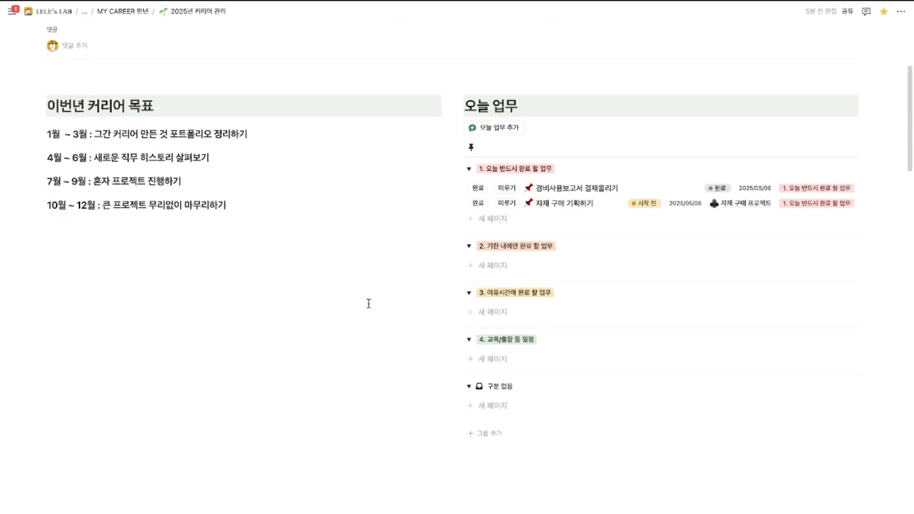
pyautogui.scroll(-7, 369, 304)
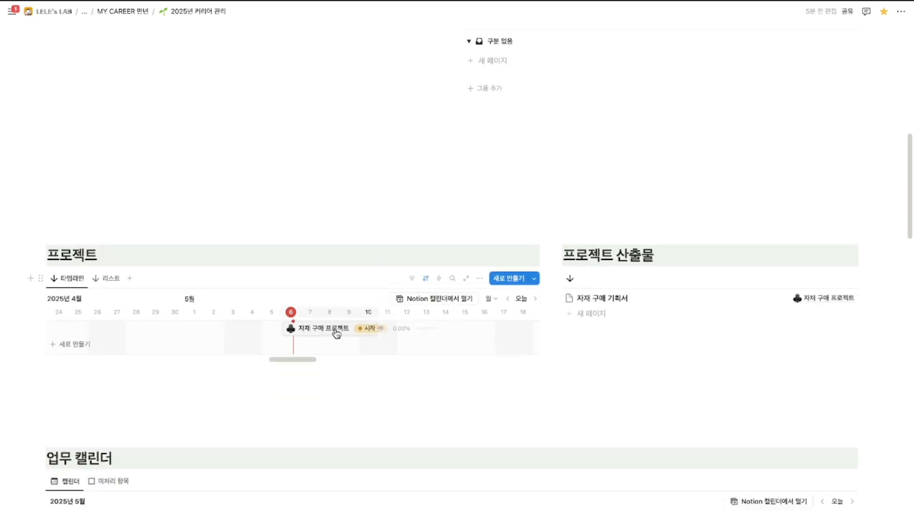
pyautogui.scroll(-10, 348, 337)
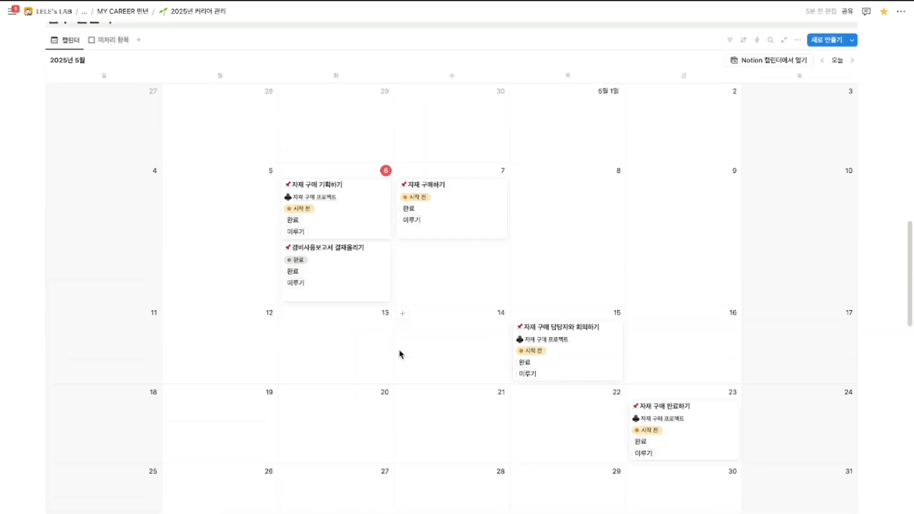
pyautogui.scroll(3, 400, 354)
pyautogui.scroll(-3, 504, 404)
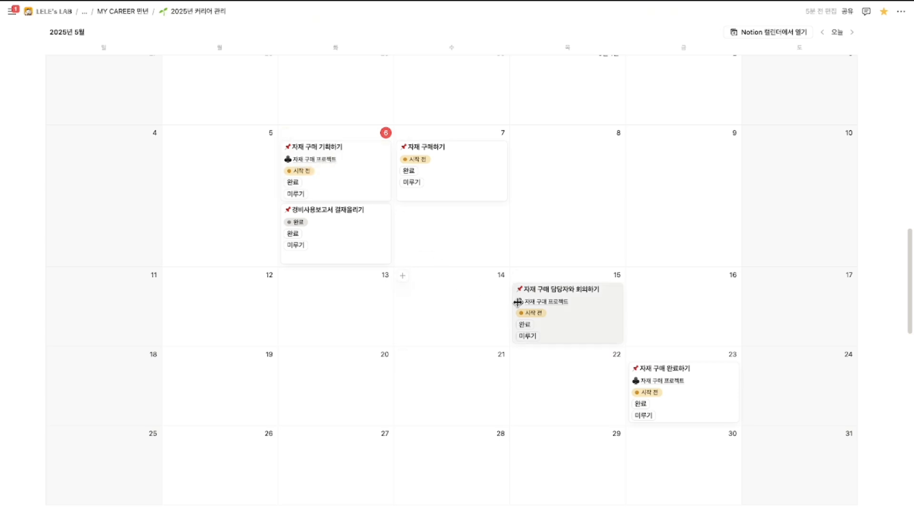
pyautogui.scroll(1, 513, 403)
pyautogui.scroll(9, 513, 400)
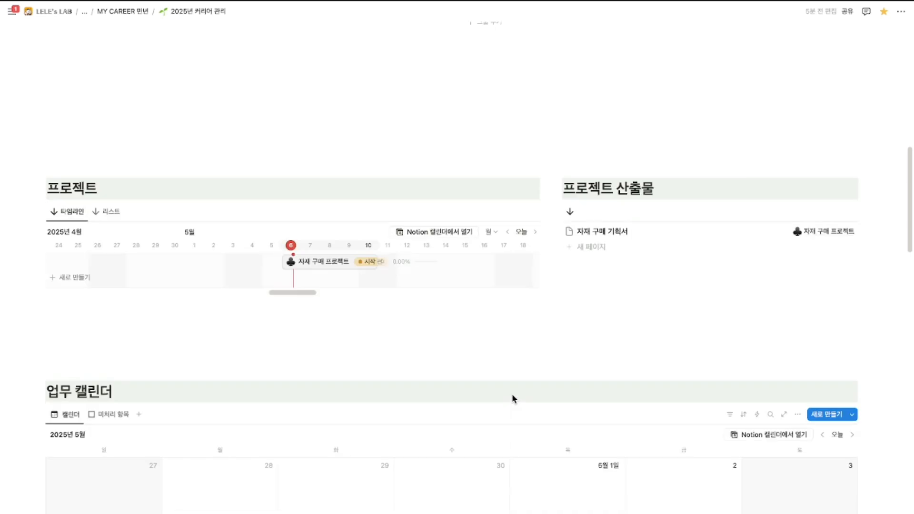
pyautogui.scroll(-2, 433, 372)
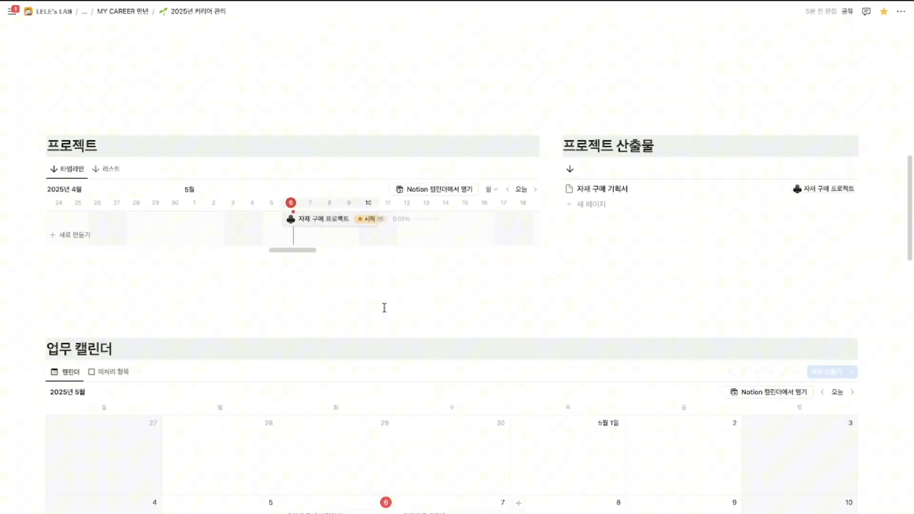
# - Open 자재 구매 프로젝트 from the project timeline to review its sections, and go back to the 업무 캘린더 on the 2025년 커리어 관리 page
pyautogui.click(341, 223)
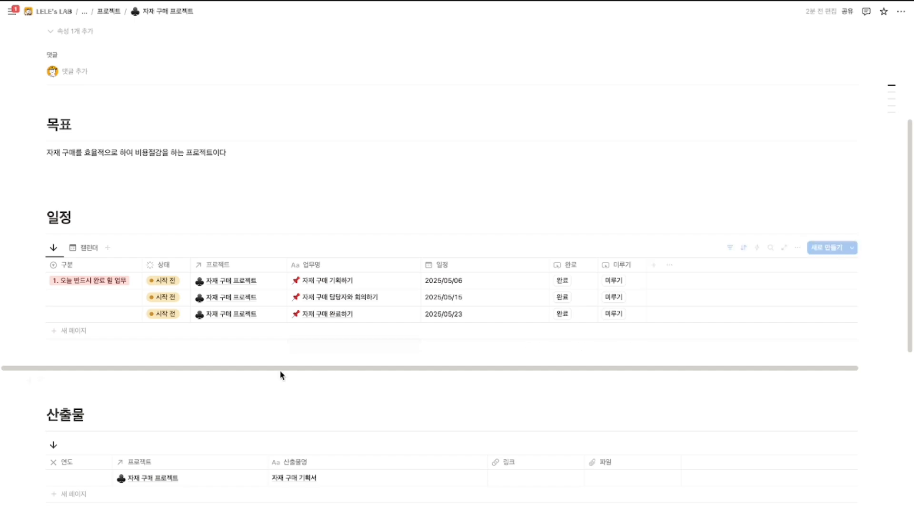
pyautogui.scroll(-8, 208, 109)
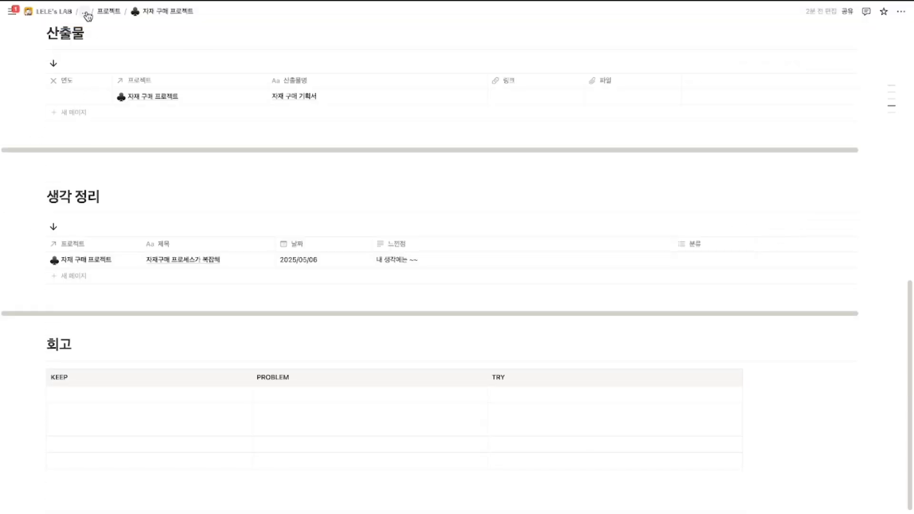
pyautogui.click(84, 11)
pyautogui.click(110, 70)
pyautogui.scroll(-19, 325, 300)
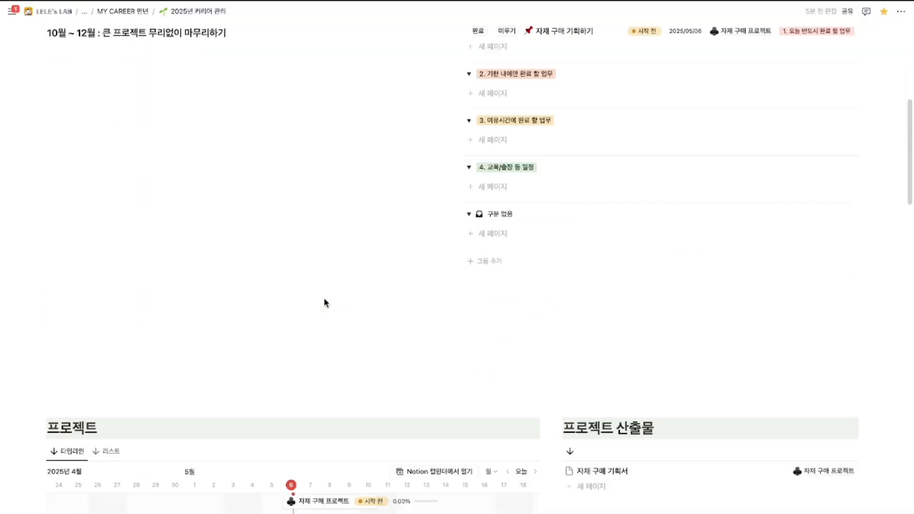
pyautogui.scroll(-3, 324, 298)
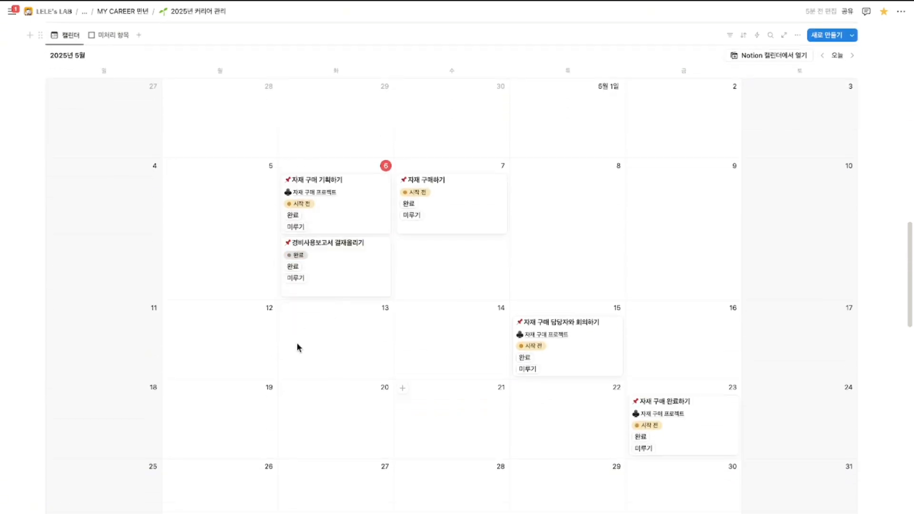
# - Mark the 자재 구매 기획하기 task as 완료 in 오늘 업무 and change its status to 진행 중
pyautogui.scroll(20, 484, 328)
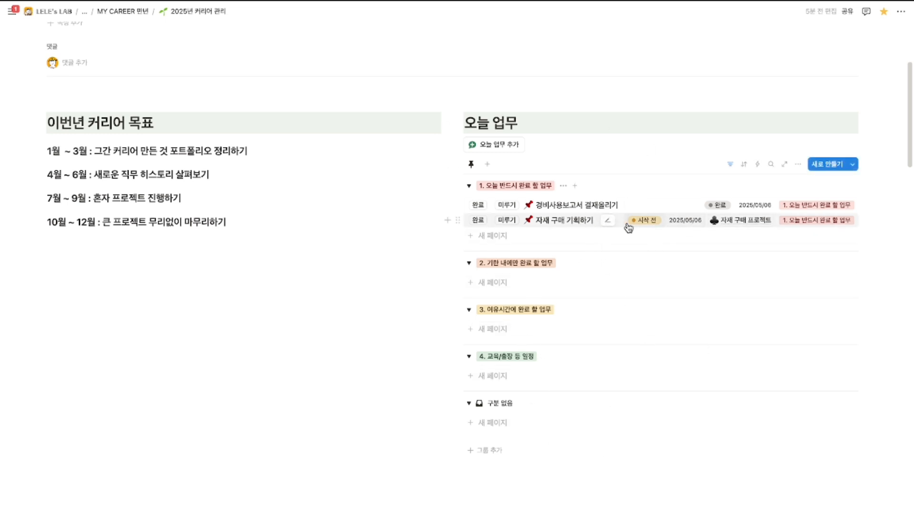
pyautogui.click(479, 220)
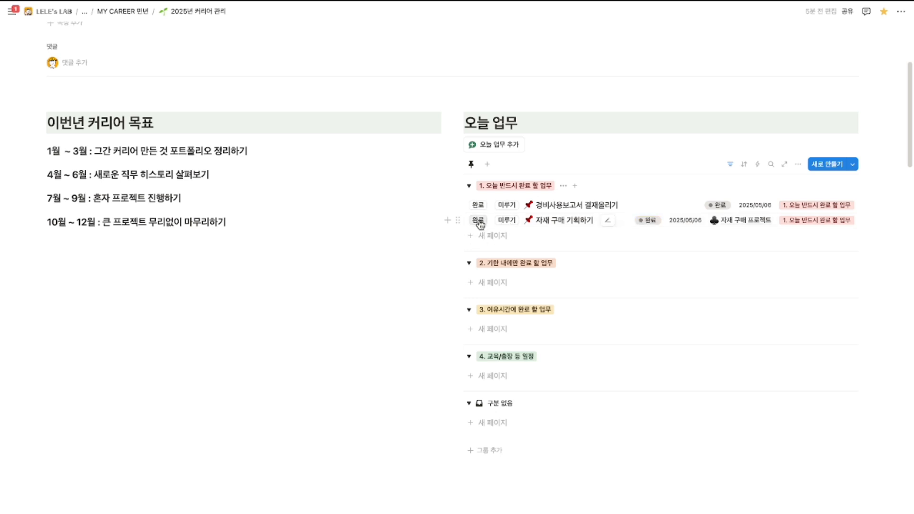
pyautogui.click(638, 223)
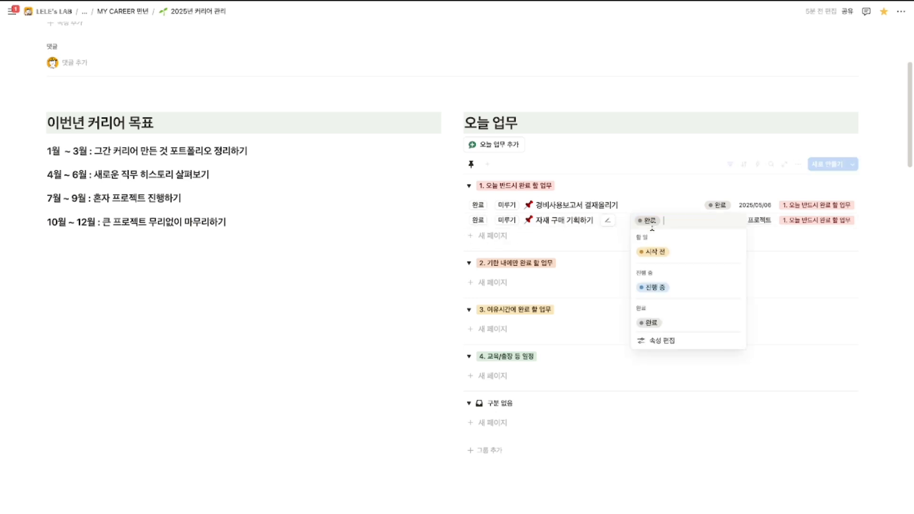
pyautogui.click(656, 287)
# - Postpone 자재 구매 기획하기 with 미루기, and in the 업무 캘린더 move it back to May 6 and extend it to May 9
pyautogui.click(507, 220)
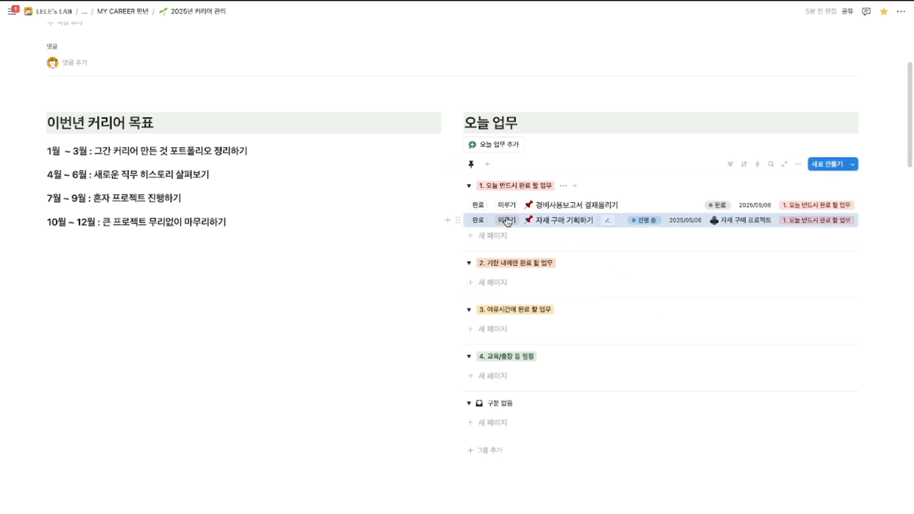
pyautogui.scroll(-15, 516, 361)
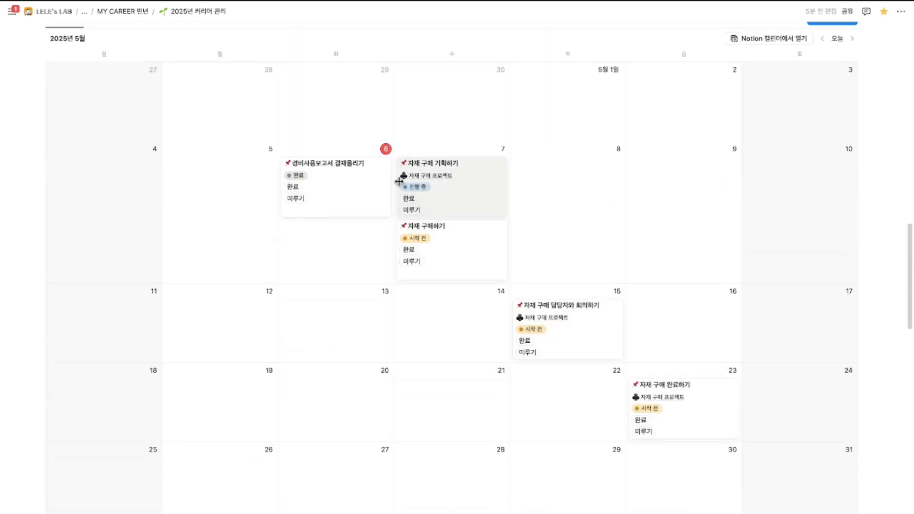
pyautogui.moveTo(399, 182); pyautogui.dragTo(393, 186)
pyautogui.moveTo(508, 177); pyautogui.dragTo(724, 187)
# - Set the 자재 구매 기획하기 task's dates to May 6 through May 23, 2025 and check its span in the 업무 캘린더
pyautogui.scroll(15, 698, 251)
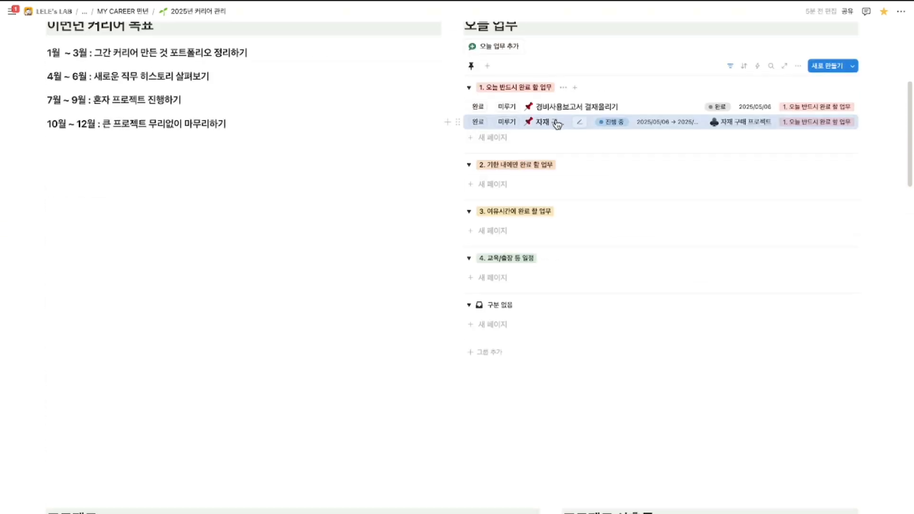
pyautogui.click(662, 122)
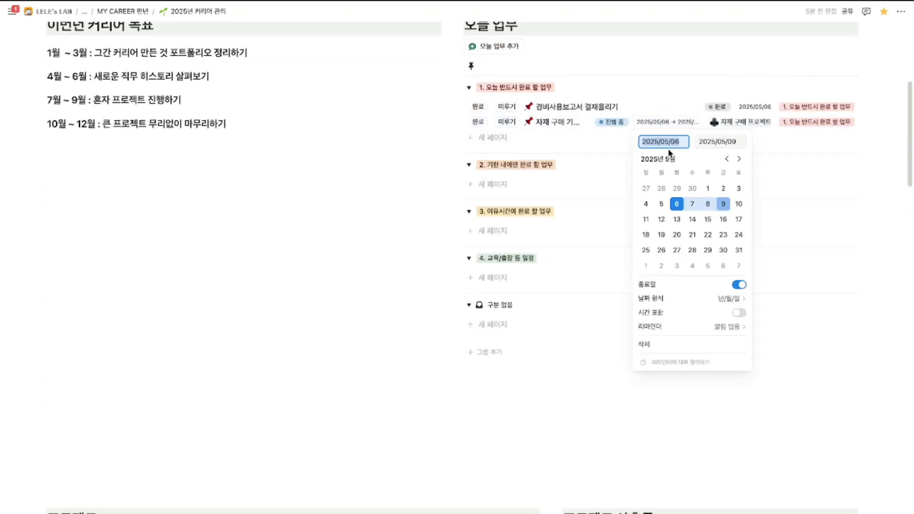
pyautogui.click(739, 285)
pyautogui.click(739, 285)
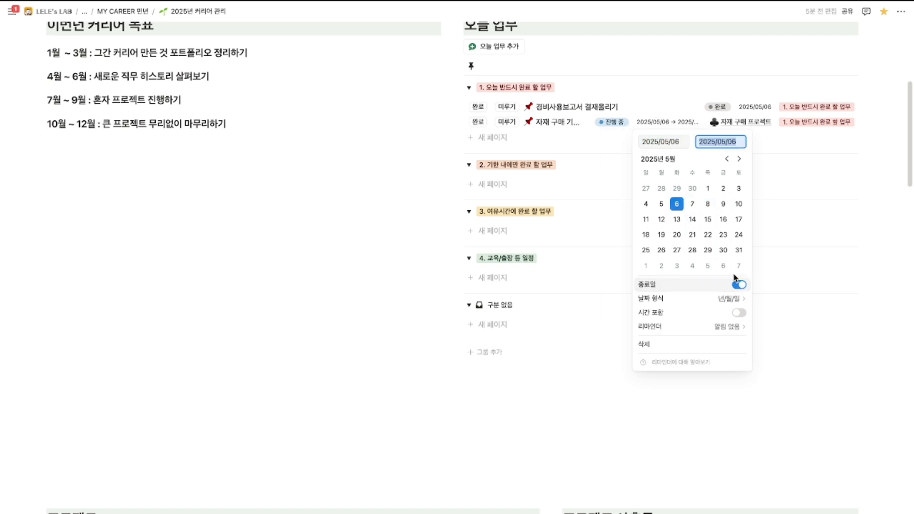
pyautogui.click(723, 234)
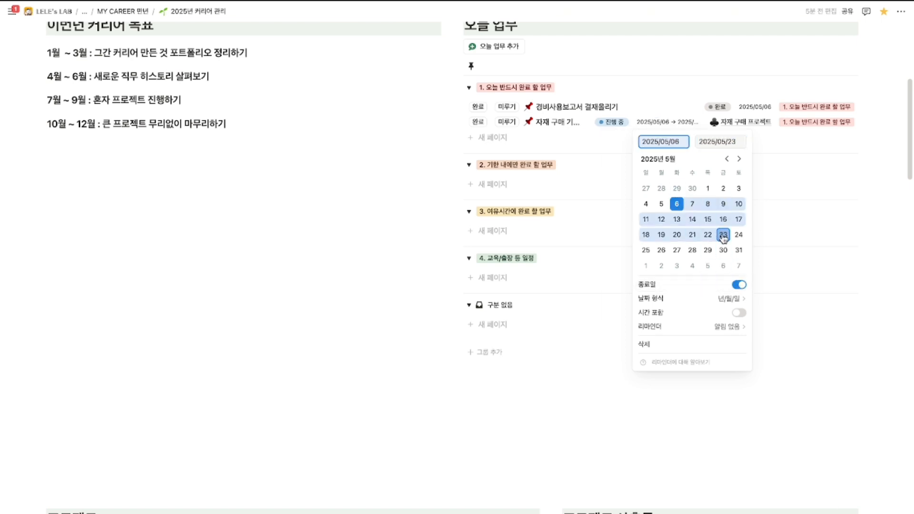
pyautogui.click(739, 285)
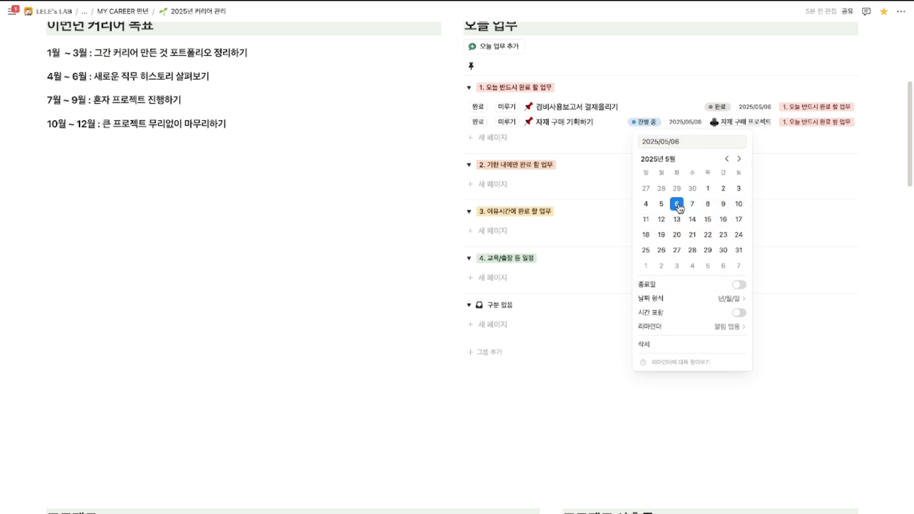
pyautogui.keyDown('shift'); pyautogui.click(724, 234); pyautogui.keyUp('shift')
pyautogui.press('Escape')
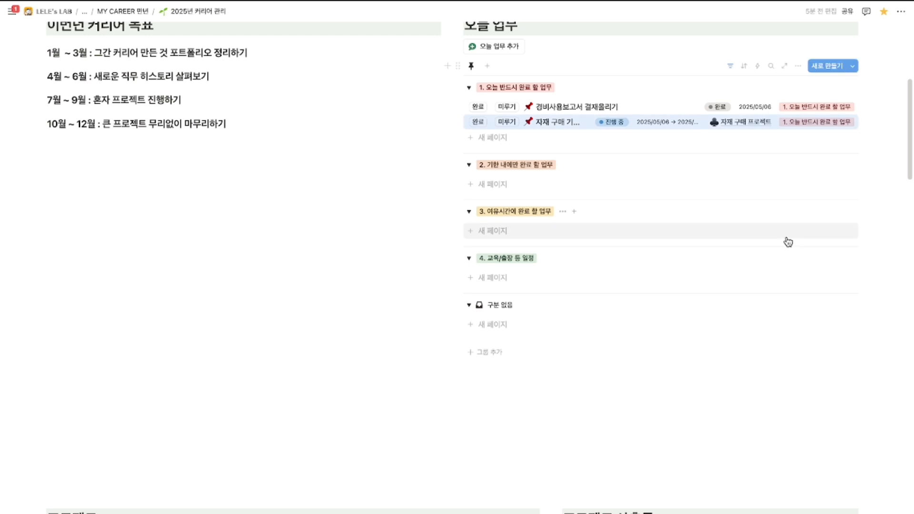
pyautogui.click(859, 210)
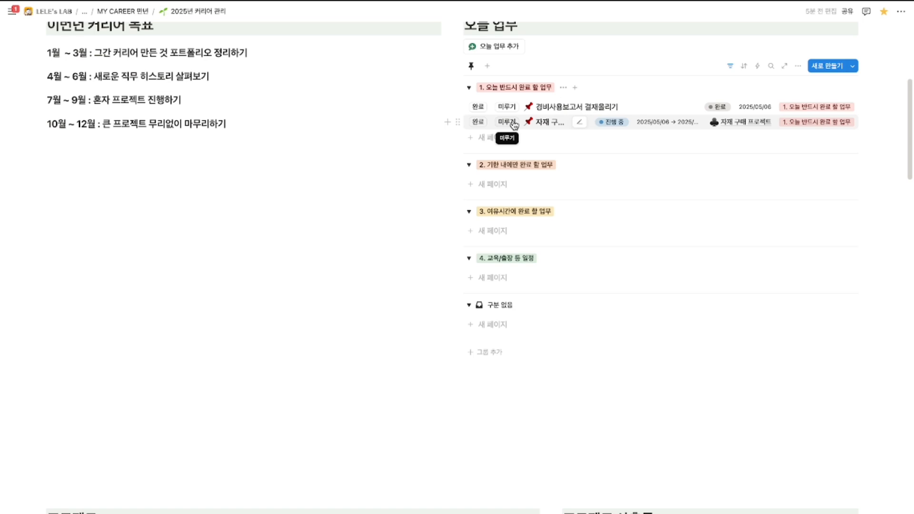
pyautogui.scroll(-12, 513, 125)
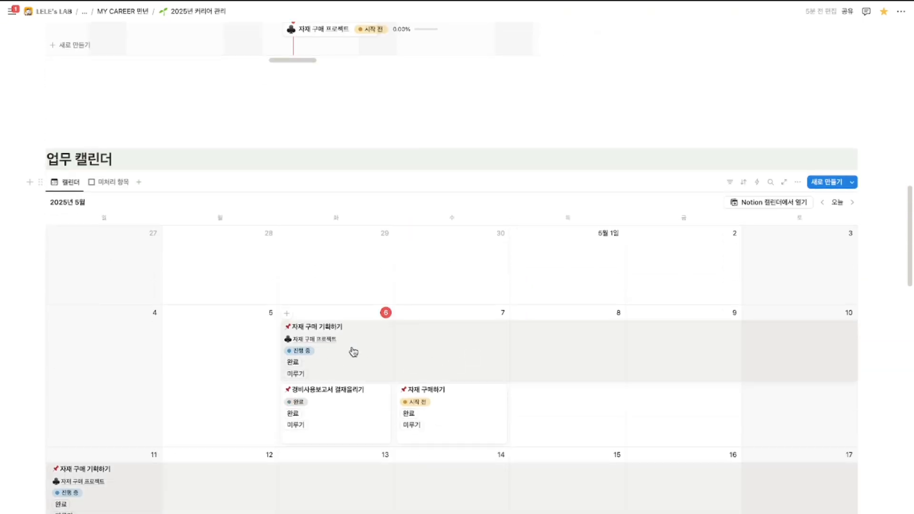
pyautogui.scroll(12, 519, 466)
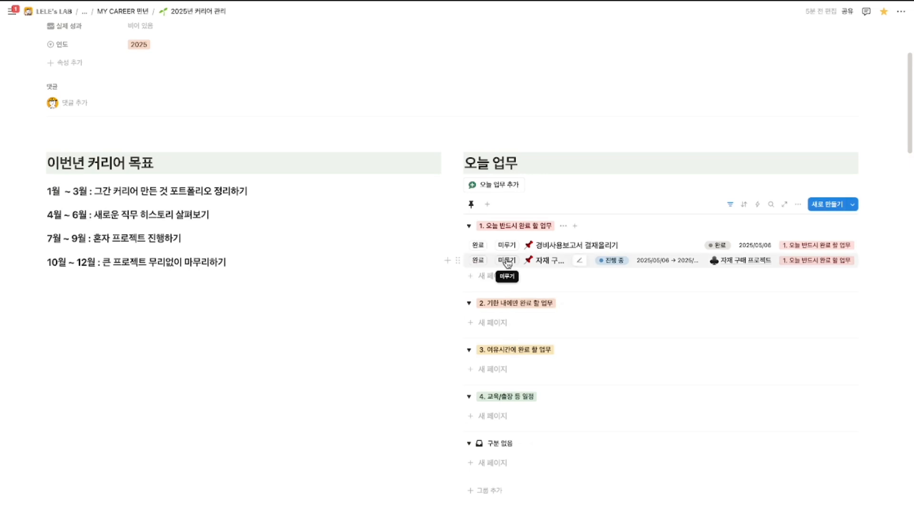
# - Postpone 자재 구매 기획하기 in 오늘 업무 with 미루기 and check its new day in the 업무 캘린더
pyautogui.click(507, 262)
pyautogui.scroll(-12, 490, 316)
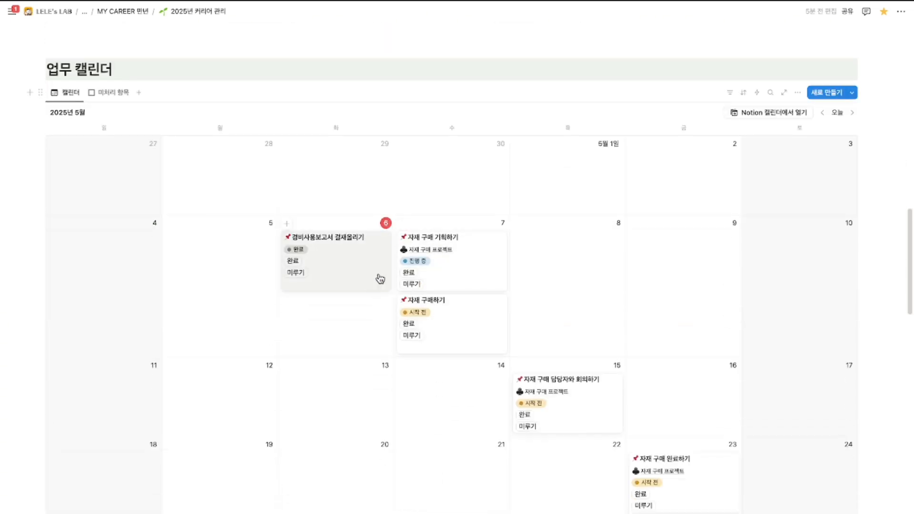
pyautogui.scroll(3, 626, 303)
pyautogui.scroll(14, 631, 305)
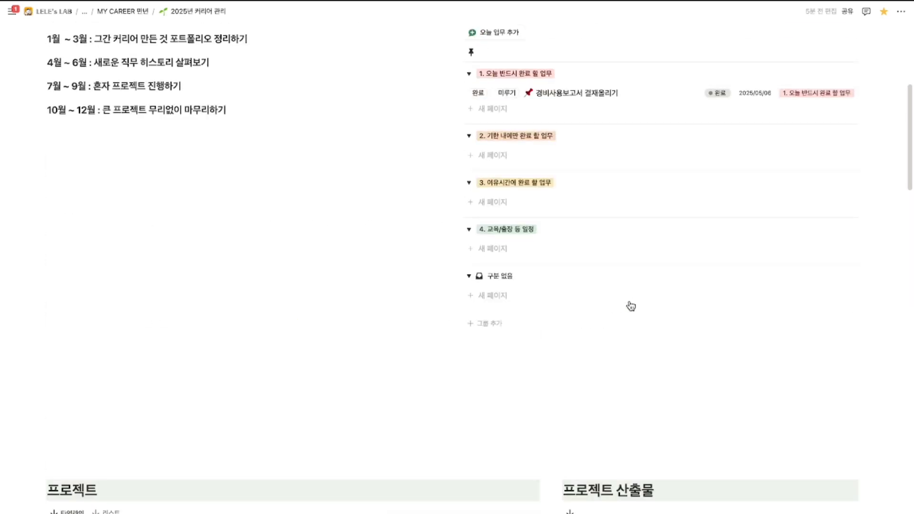
# - Review the 프로젝트 timeline and open 자재 구매 기획서 from 프로젝트 산출물 to examine its properties, closing it again
pyautogui.scroll(-5, 632, 306)
pyautogui.scroll(-4, 630, 301)
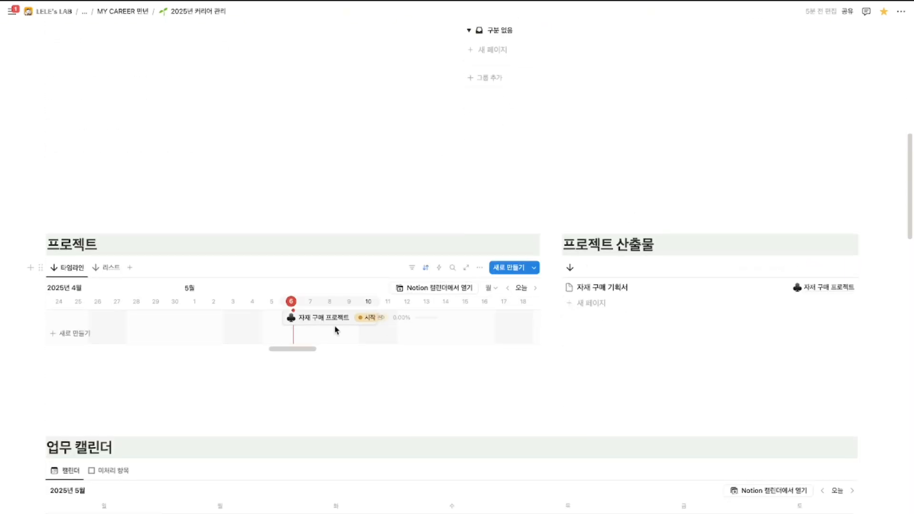
pyautogui.scroll(-1, 638, 338)
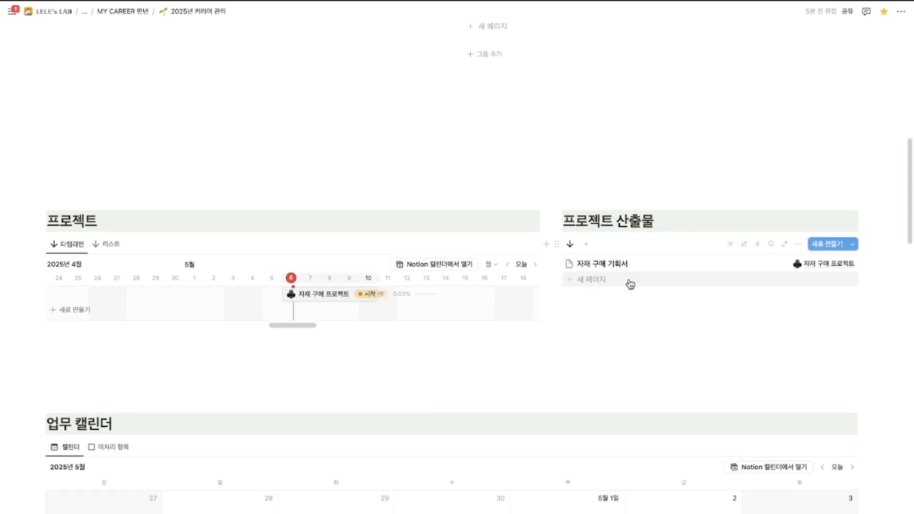
pyautogui.click(604, 265)
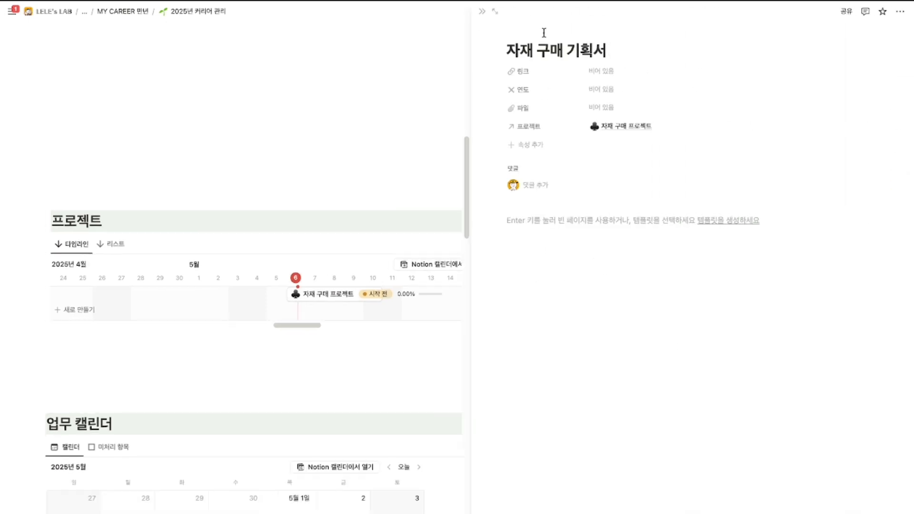
pyautogui.click(484, 11)
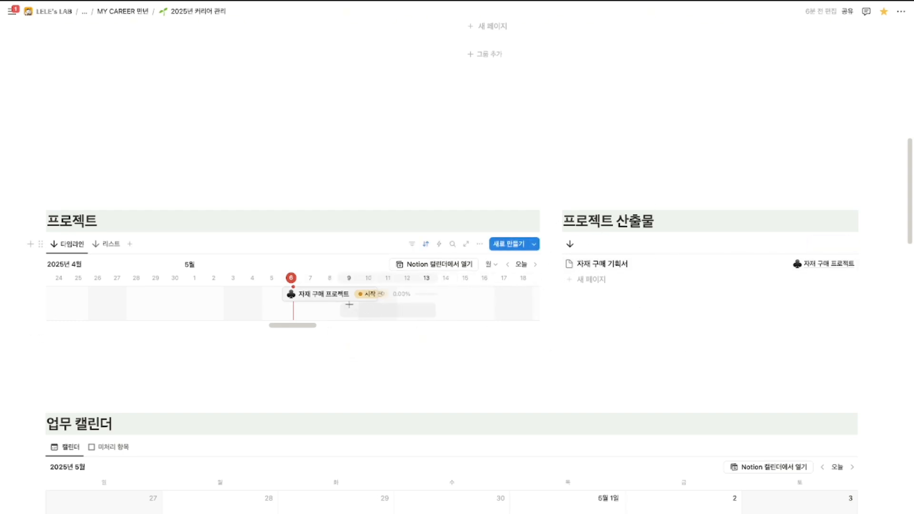
# - Add a project starting May 8 to the 프로젝트 timeline and title it 클라우드 이전 프로젝트
pyautogui.click(324, 310)
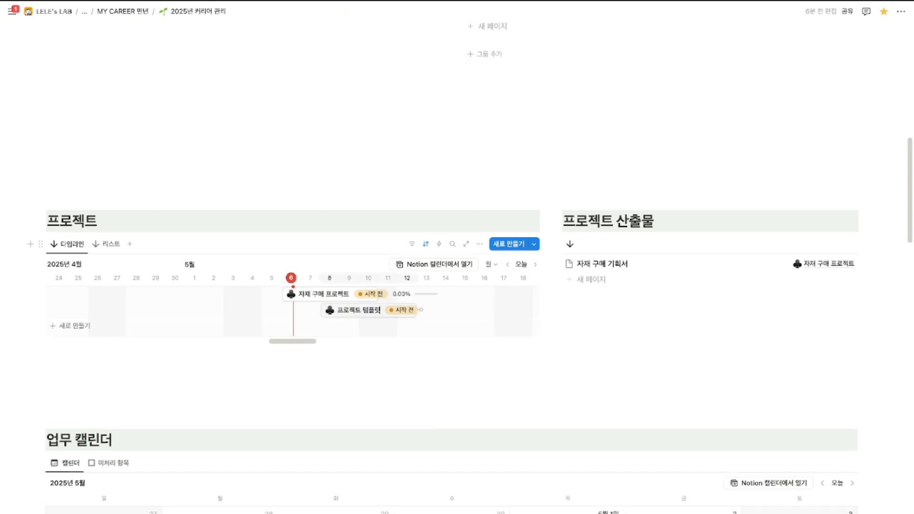
pyautogui.click(378, 312)
pyautogui.moveTo(168, 139); pyautogui.dragTo(20, 139)
pyautogui.write('클라우드 이전 프롲젝트')
# - Set the 일정 of 클라우드 이전 프로젝트 to May 6 through May 23, 2025
pyautogui.click(216, 181)
pyautogui.click(153, 274)
pyautogui.click(214, 290)
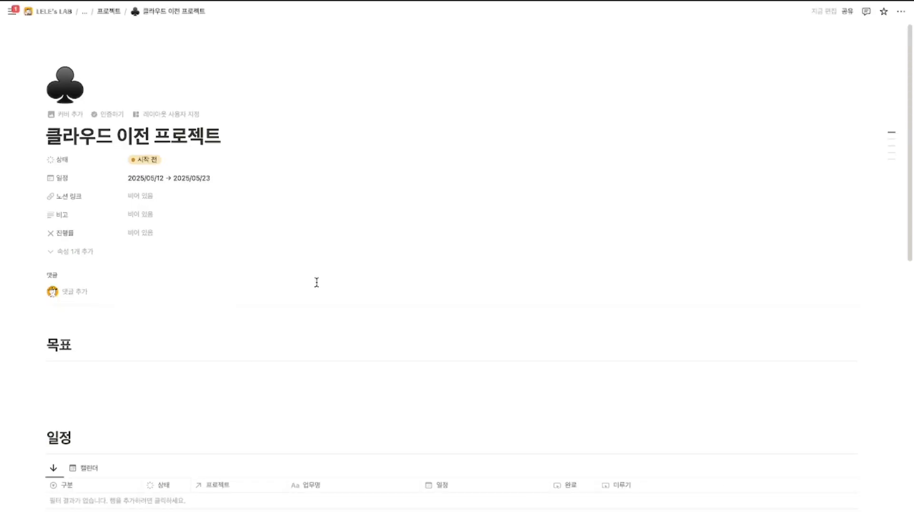
pyautogui.click(256, 260)
pyautogui.click(193, 181)
pyautogui.click(171, 262)
pyautogui.click(260, 288)
# - Add three tasks to the project's 일정 table: 클라우드 이전 기획하기, 클라우드 이전 기획 담당자와 회의 and 클라우드 이전 완료
pyautogui.scroll(-2, 259, 305)
pyautogui.click(258, 402)
pyautogui.click(254, 415)
pyautogui.click(255, 430)
pyautogui.click(341, 398)
pyautogui.write('클랑우드 이전 기획하기')
pyautogui.press('Return')
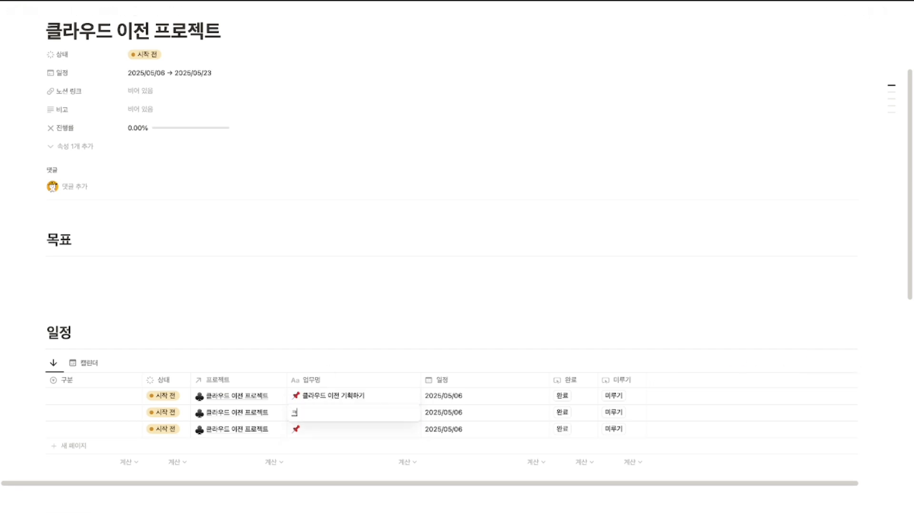
pyautogui.write('클라우드 이전 기획 담당자와 회의')
pyautogui.press('Return')
pyautogui.write('클라우드 이전 완료')
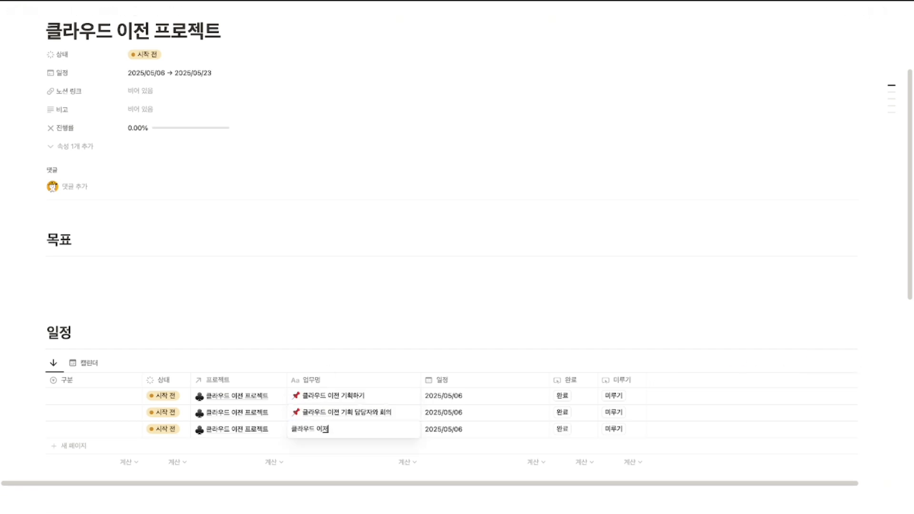
pyautogui.press('Return')
# - Date the 클라우드 이전 기획 담당자와 회의 task May 30, 2025 and the 클라우드 이전 완료 task May 14, 2025
pyautogui.click(443, 412)
pyautogui.click(495, 270)
pyautogui.click(511, 316)
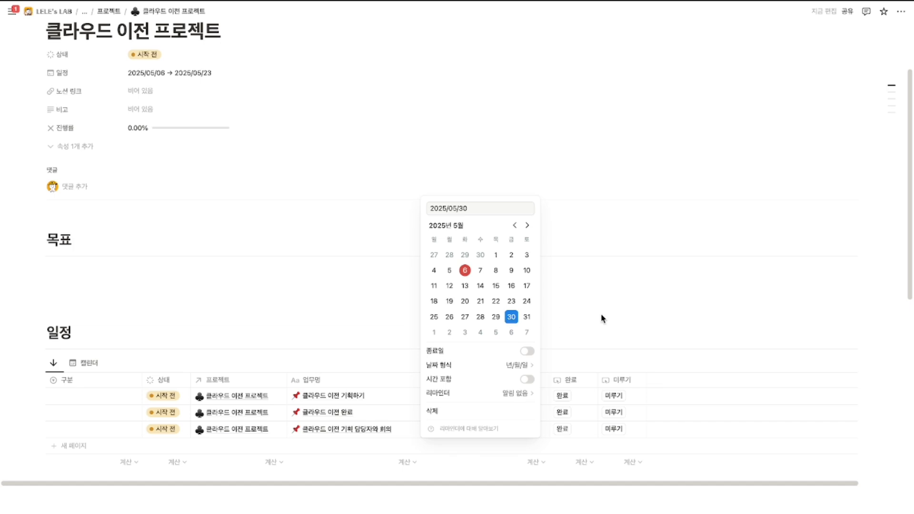
pyautogui.click(555, 321)
pyautogui.scroll(-1, 555, 324)
pyautogui.click(516, 397)
pyautogui.click(480, 260)
pyautogui.click(371, 302)
# - Add a deliverable named 클라우드 이전 기획서 to the project's 산출물 table, leaving its link empty
pyautogui.scroll(-5, 232, 357)
pyautogui.click(231, 357)
pyautogui.write('클라우드 이전 기획서')
pyautogui.click(496, 346)
pyautogui.press('Escape')
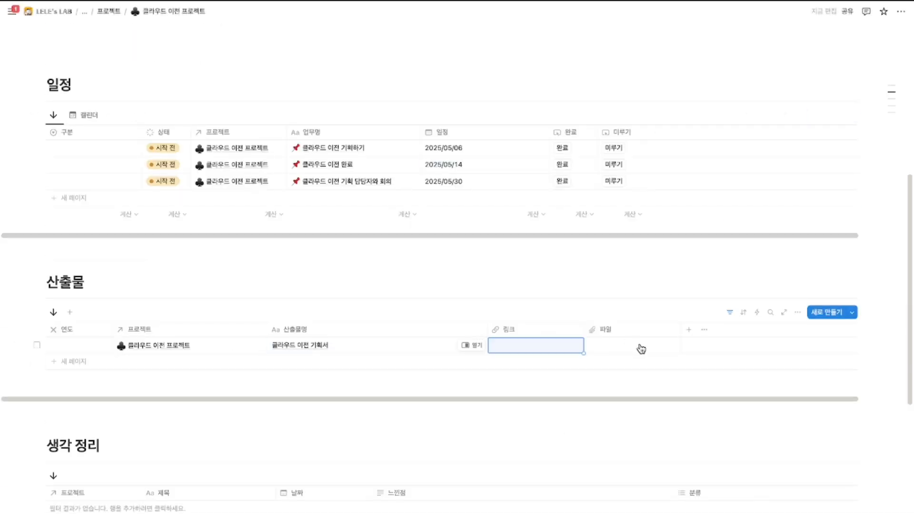
# - Return to the 2025년 커리어 관리 page and move 클라우드 이전 기획하기 into the group 1. 오늘 반드시 완료 할 업무
pyautogui.scroll(-4, 602, 395)
pyautogui.scroll(1, 561, 433)
pyautogui.scroll(5, 561, 434)
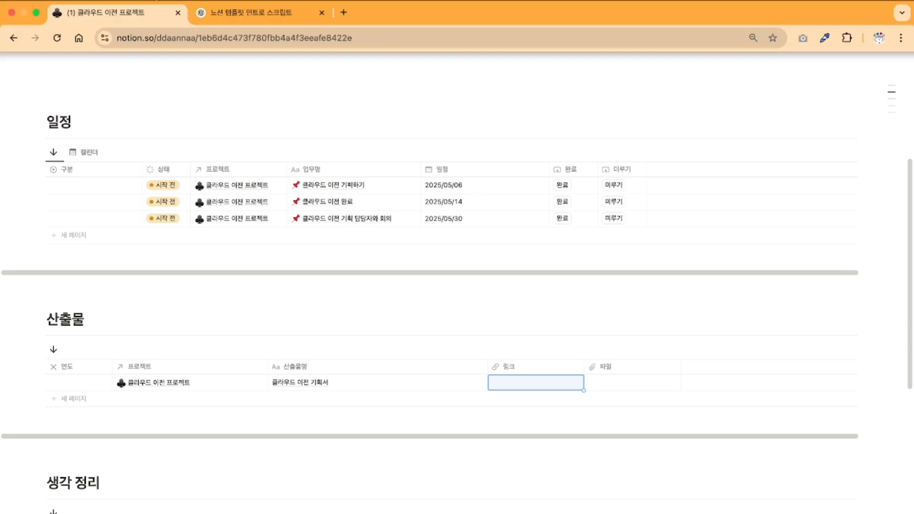
pyautogui.click(112, 68)
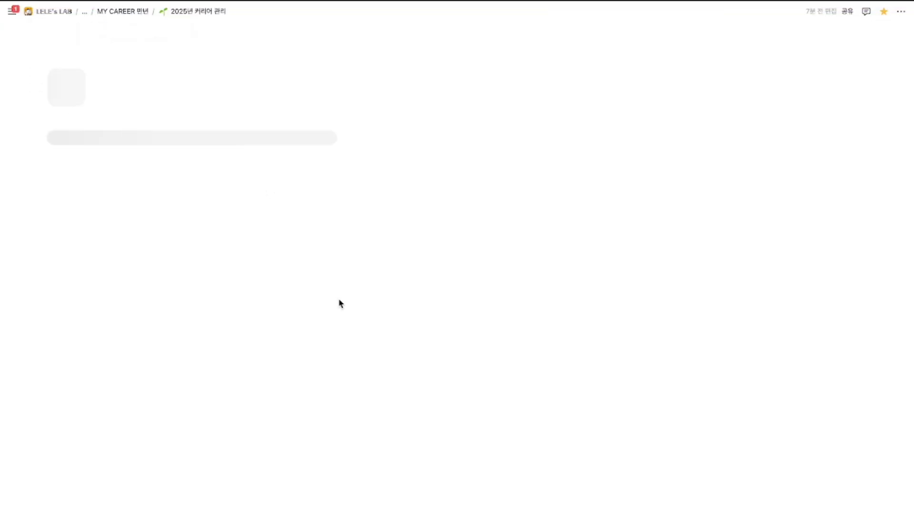
pyautogui.scroll(-5, 346, 309)
pyautogui.scroll(2, 423, 359)
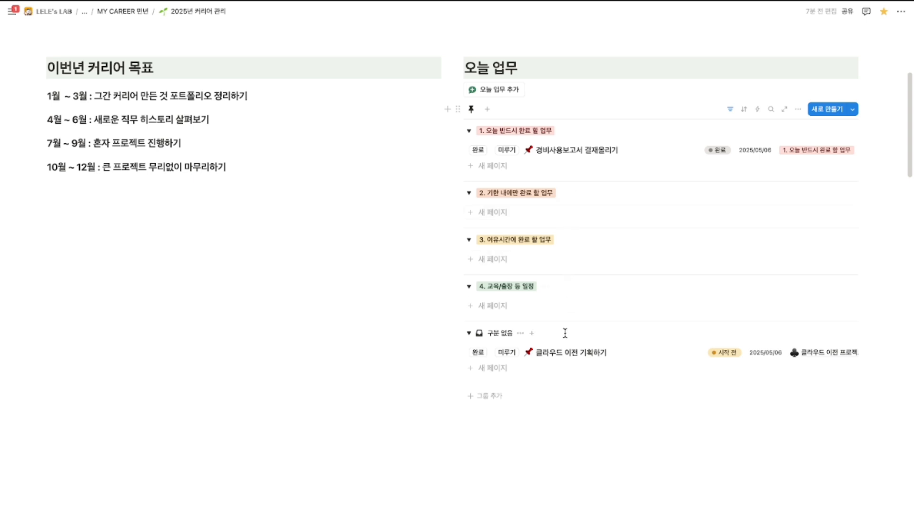
pyautogui.moveTo(565, 352); pyautogui.dragTo(578, 175)
# - Shift the start of 클라우드 이전 프로젝트 to May 9 in the 프로젝트 timeline and change the timeline scale to 년
pyautogui.scroll(-7, 594, 284)
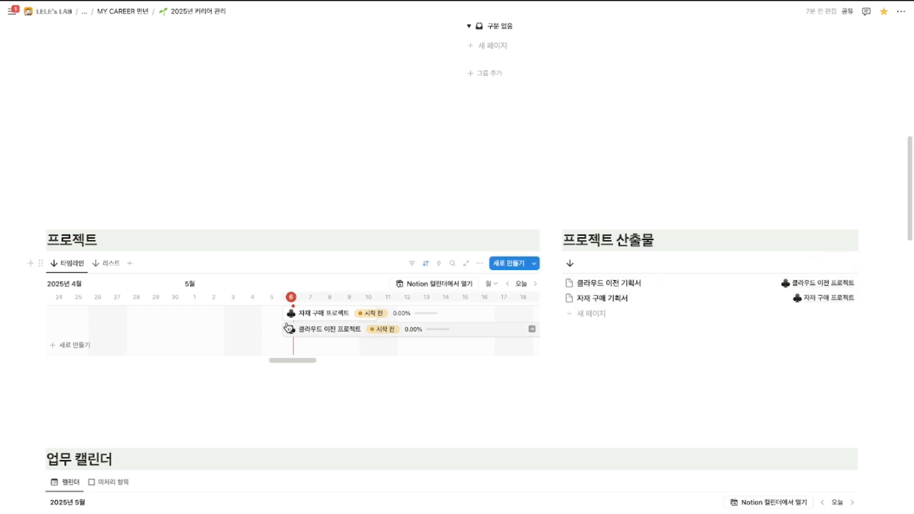
pyautogui.moveTo(283, 328); pyautogui.dragTo(341, 330)
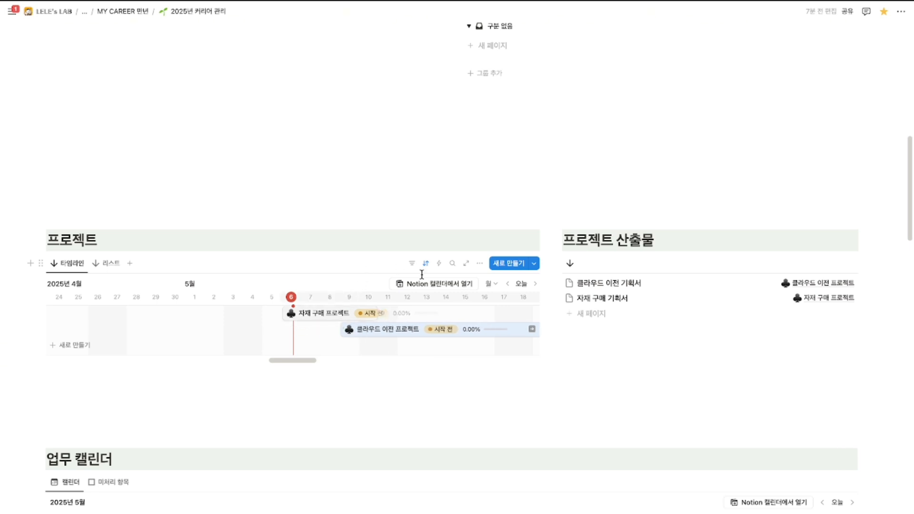
pyautogui.click(494, 286)
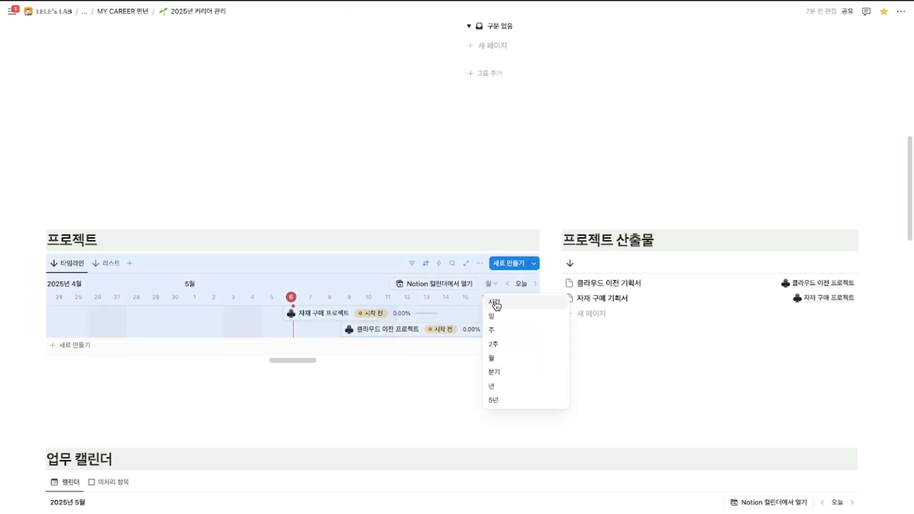
pyautogui.click(503, 386)
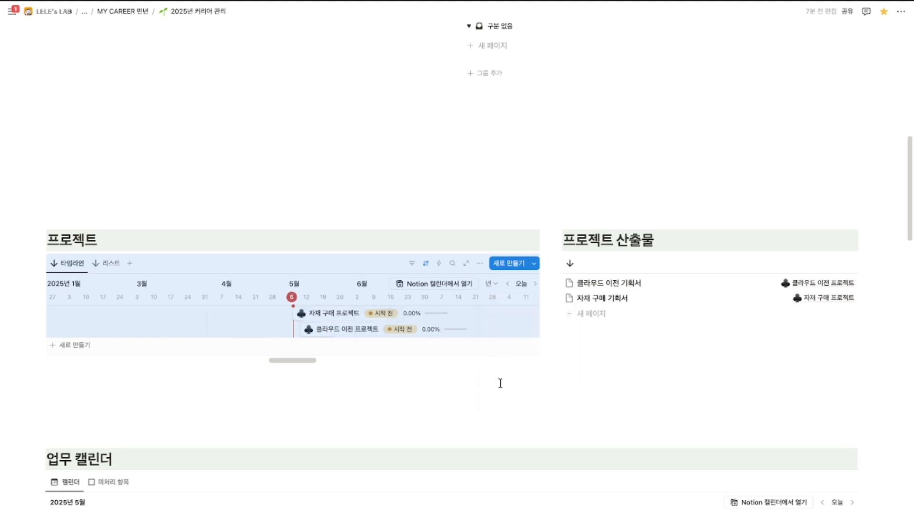
pyautogui.click(462, 398)
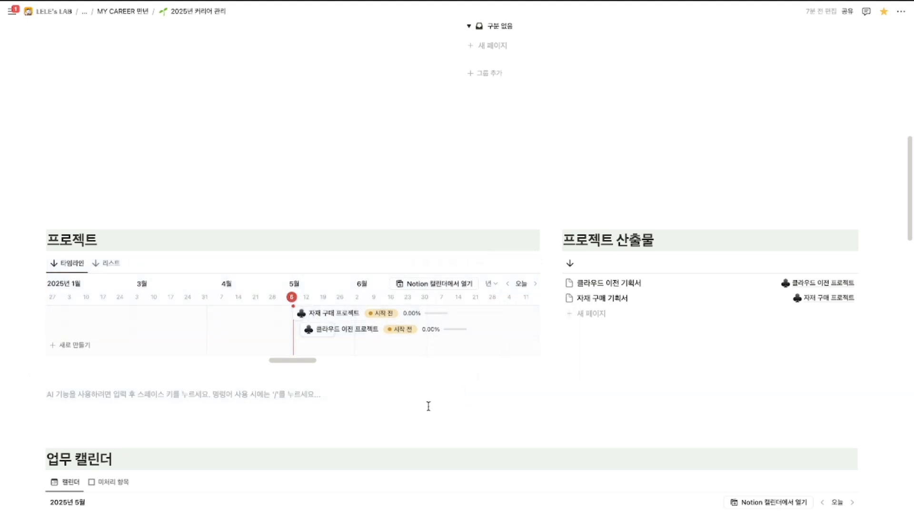
# - Open 클라우드 이전 기획하기 from the 업무 캘린더, write 내용을 넣어주면 된다 in its page body and close it
pyautogui.scroll(-5, 428, 400)
pyautogui.scroll(-8, 433, 402)
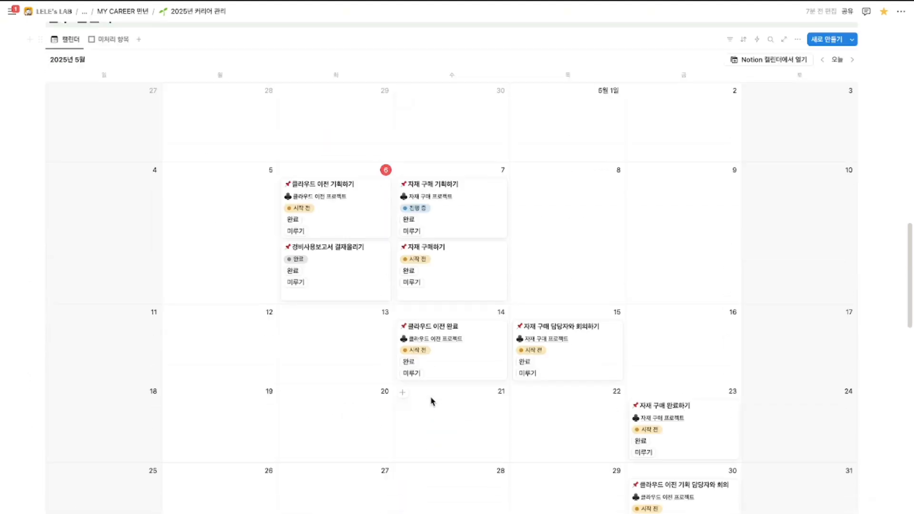
pyautogui.scroll(5, 432, 401)
pyautogui.scroll(-3, 431, 402)
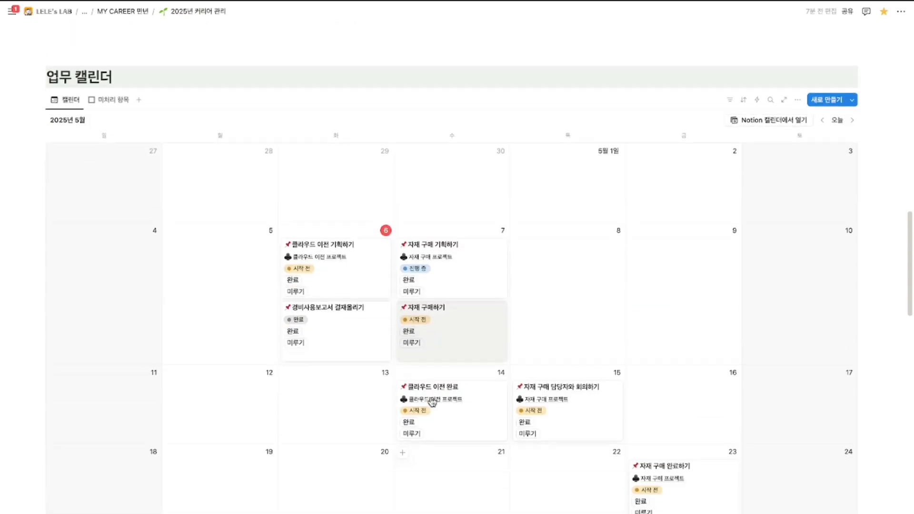
pyautogui.click(368, 238)
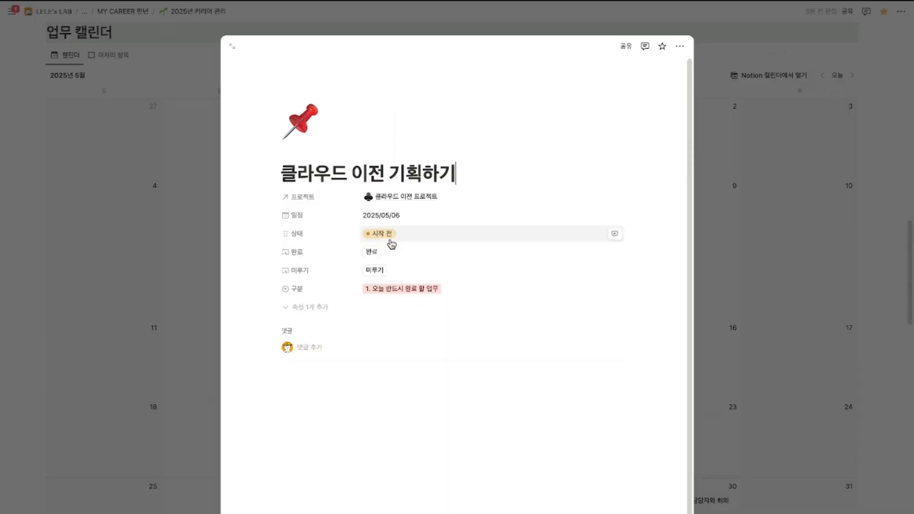
pyautogui.write('ㄱ')
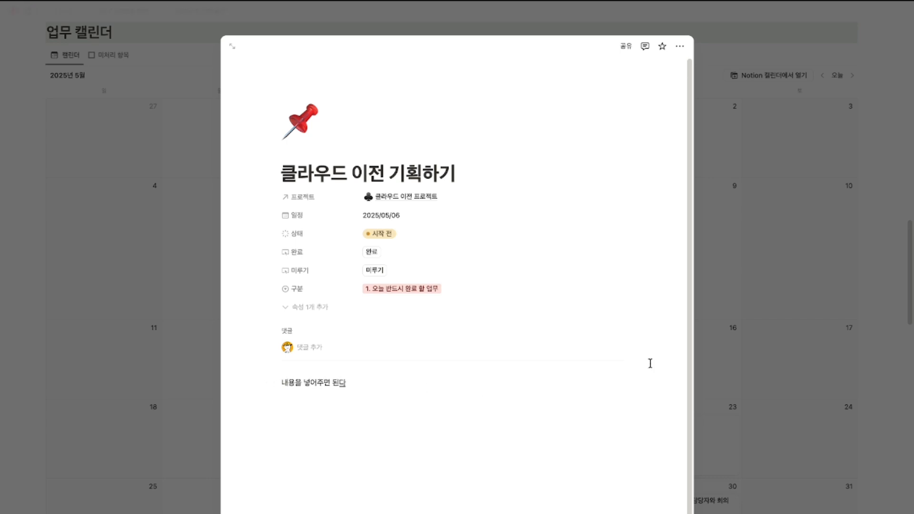
pyautogui.click(793, 378)
# - Title the first 주간 회고 entry 5월 1주차 회고, replacing the placeholder month and week numbers
pyautogui.scroll(15, 643, 324)
pyautogui.scroll(5, 643, 325)
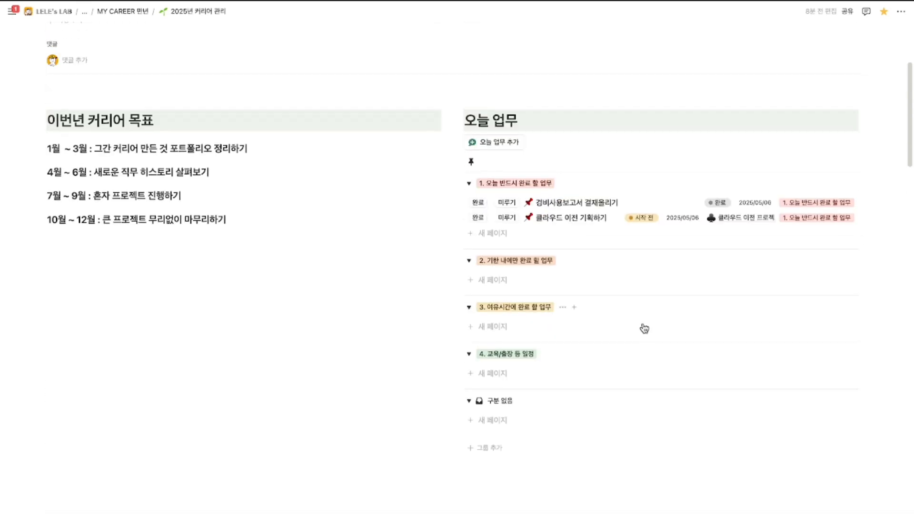
pyautogui.scroll(-20, 645, 328)
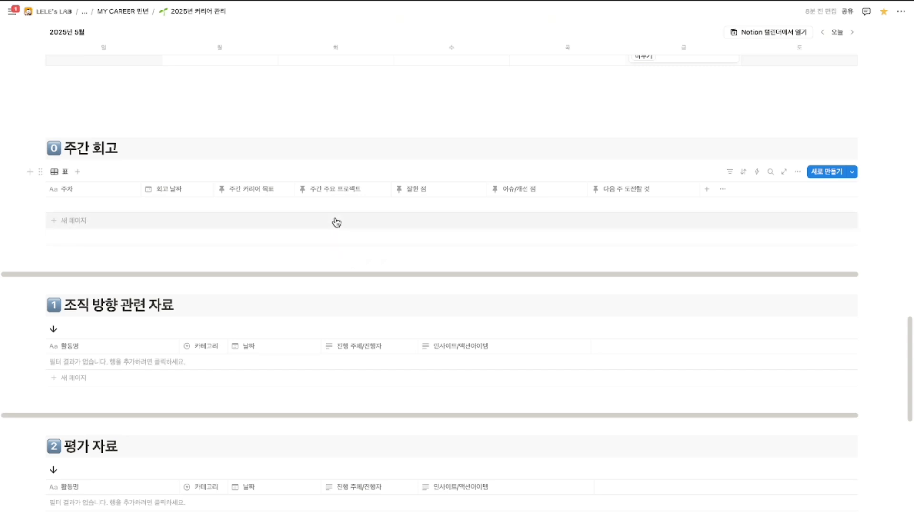
pyautogui.click(66, 202)
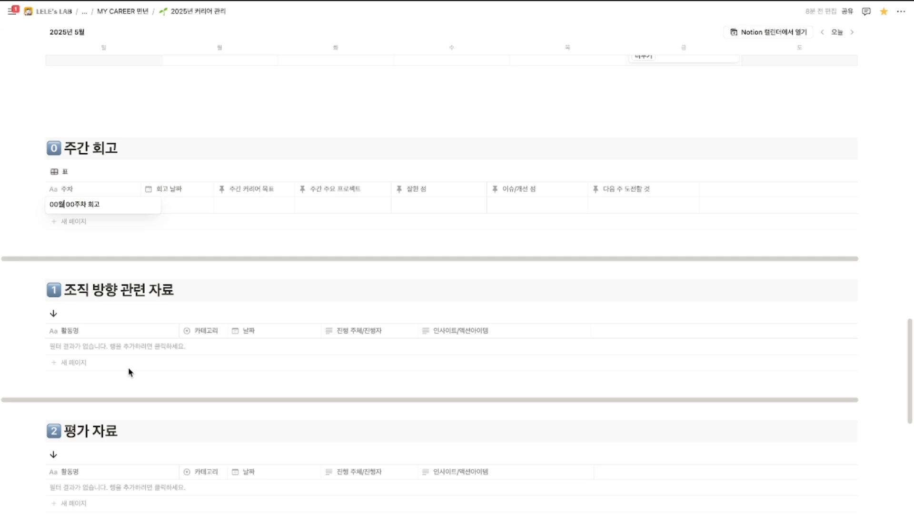
pyautogui.press('BackSpace')
pyautogui.press('BackSpace')
pyautogui.press('BackSpace')
pyautogui.write('4월')
pyautogui.press('Return')
pyautogui.press('Return')
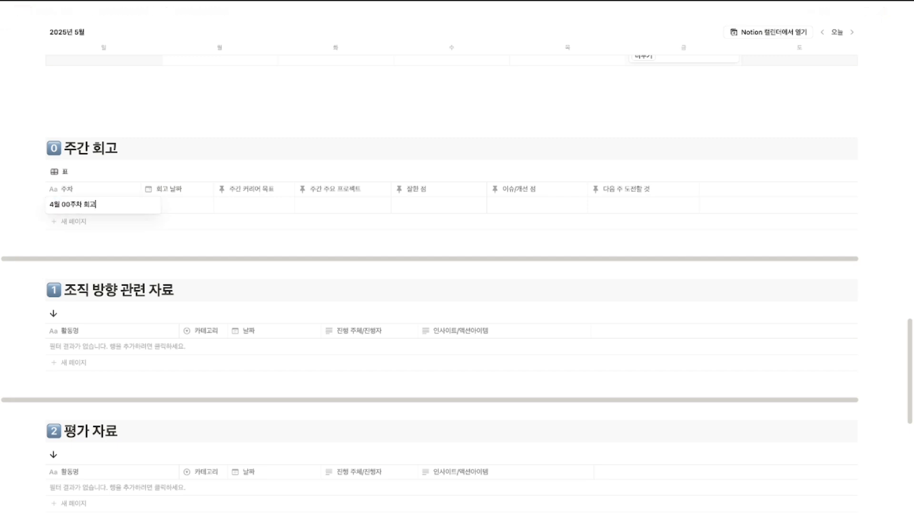
pyautogui.press('Left')
pyautogui.press('BackSpace')
pyautogui.press('BackSpace')
pyautogui.press('BackSpace')
pyautogui.write('1')
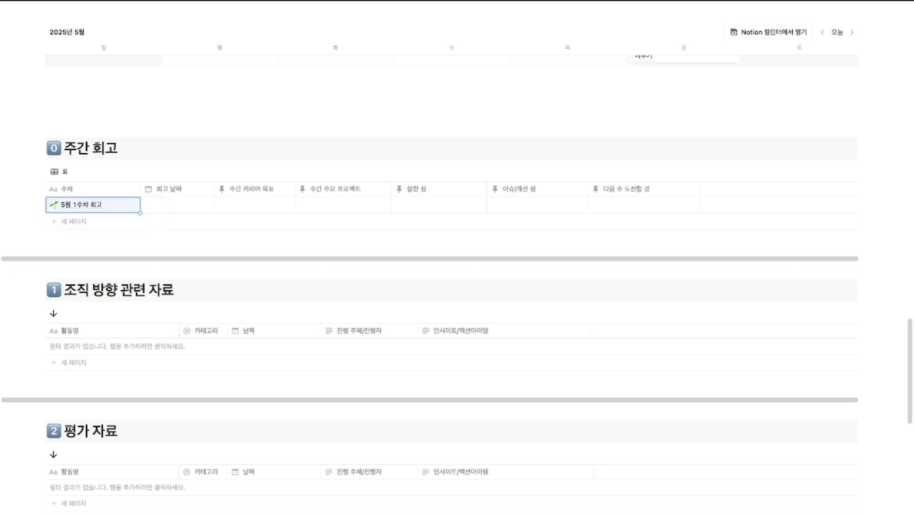
pyautogui.press('Return')
# - Set the 회고 날짜 of the weekly review entry to May 9, 2025
pyautogui.click(186, 209)
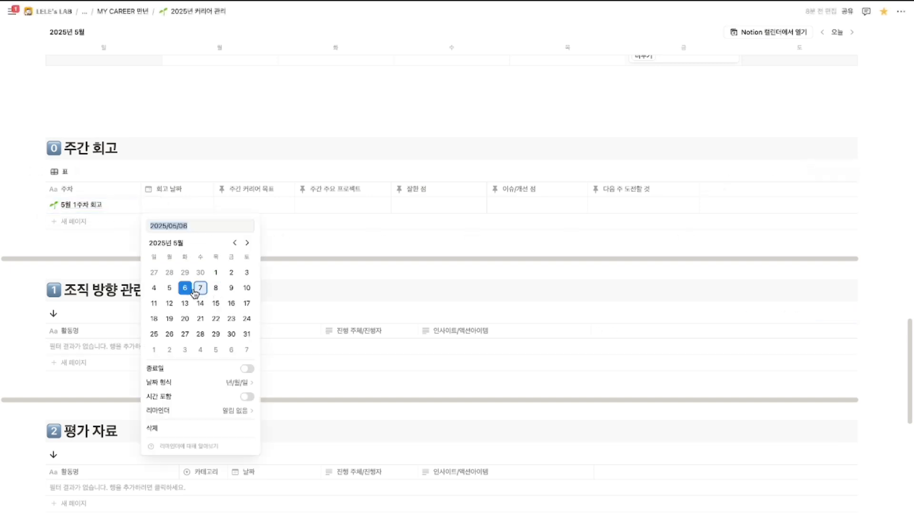
pyautogui.click(216, 289)
pyautogui.click(128, 263)
pyautogui.click(172, 209)
pyautogui.click(231, 288)
pyautogui.press('Escape')
# - Fill 주간 커리어 목표 with "- 자재 구매 기획 완료" and 주간 주요 프로젝트 with "- 자재 구매 프로젝트" in the weekly review
pyautogui.click(231, 205)
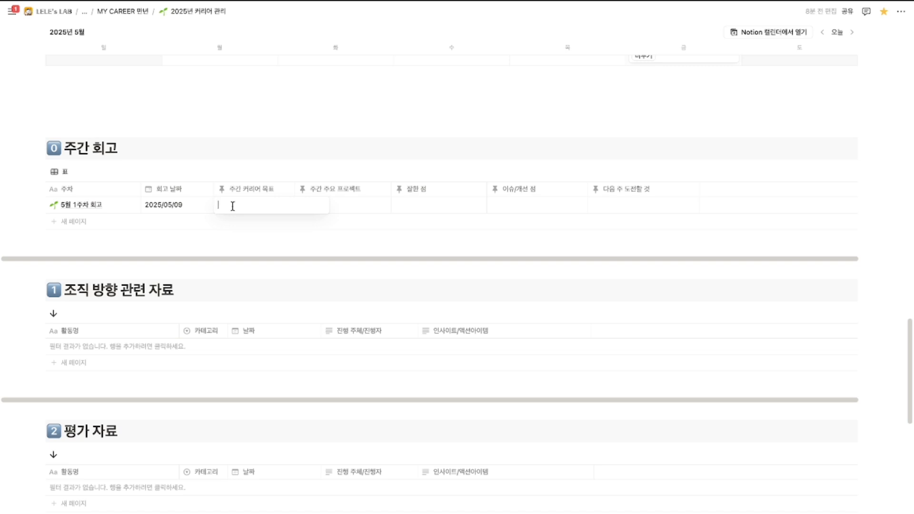
pyautogui.write('- 셀')
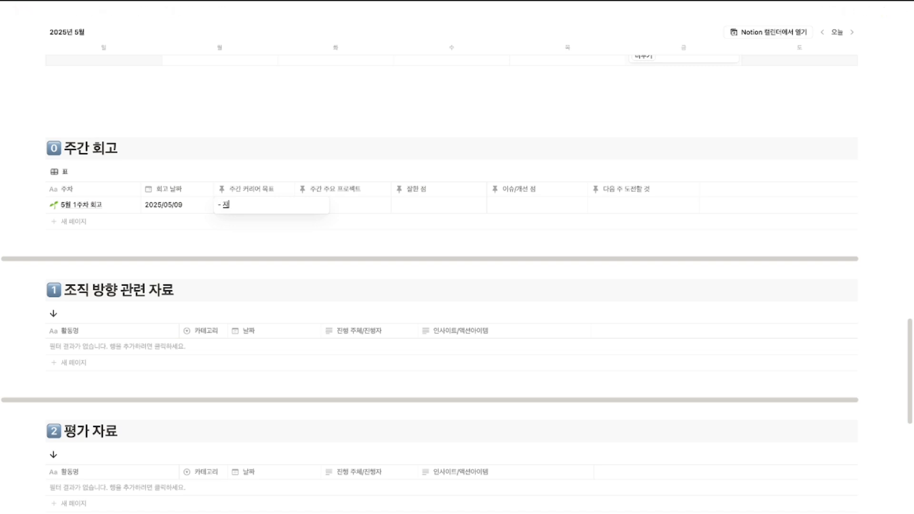
pyautogui.write('재 구매 기획 완료')
pyautogui.press('Tab')
pyautogui.write('-')
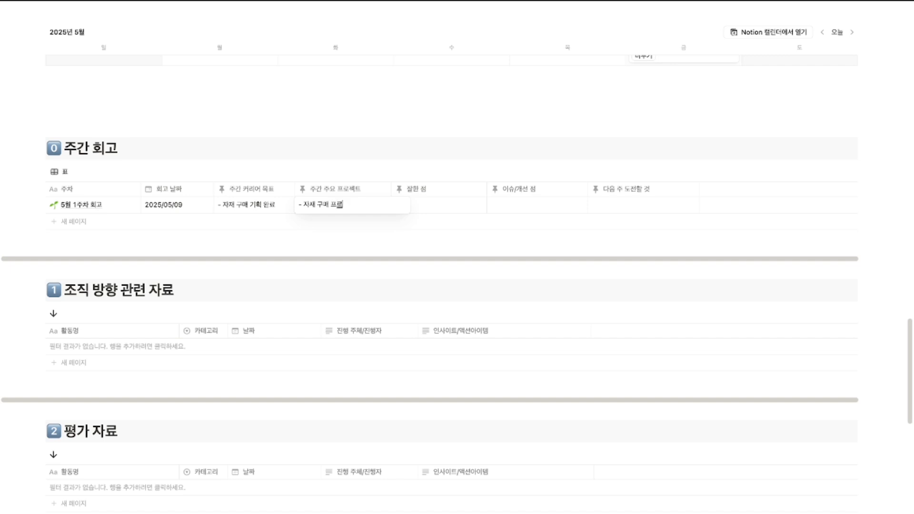
pyautogui.write('젝트')
pyautogui.press('Tab')
# - Fill the weekly review's 잘한 점 with "- 기획서를 작성하기 위해 독서를 3권했다."
pyautogui.press('Return')
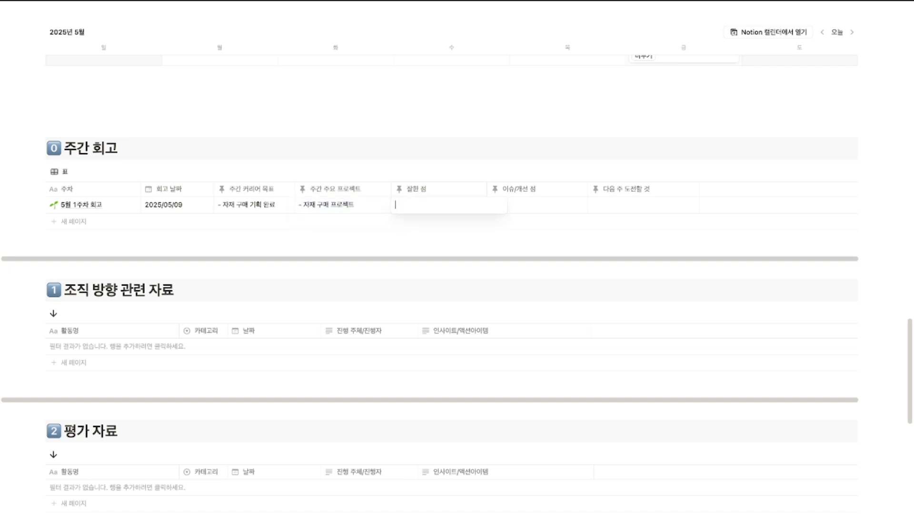
pyautogui.write('- 기획서를 작성하기 완')
pyautogui.write('해 독서')
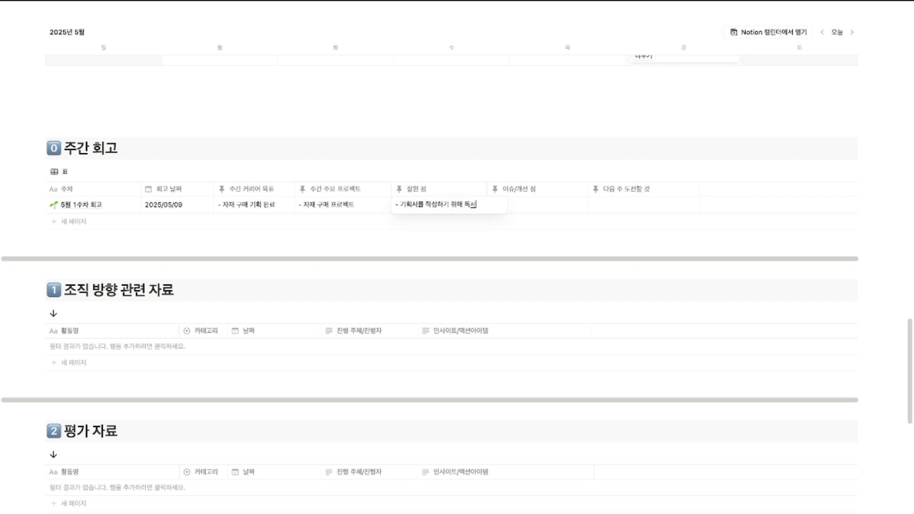
pyautogui.write('를 3권해ㅆ다.')
pyautogui.press('Escape')
# - Fill the weekly review's 이슈/개선 점 with "- 기획서를 빠르게 중간 보고를 하지 못한 점"
pyautogui.press('Tab')
pyautogui.press('Return')
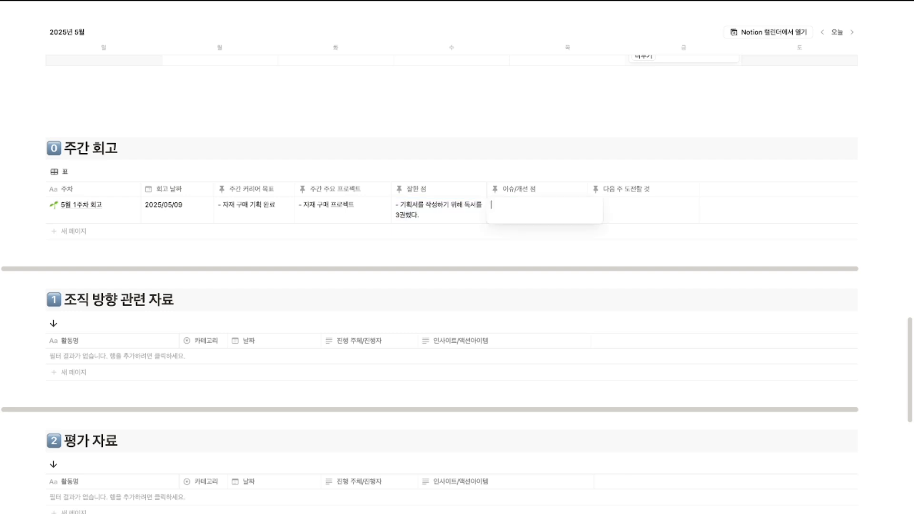
pyautogui.write('- 기획서를 빠르게 중간 보고를')
pyautogui.press('BackSpace')
pyautogui.press('BackSpace')
pyautogui.press('BackSpace')
pyautogui.write('보고를')
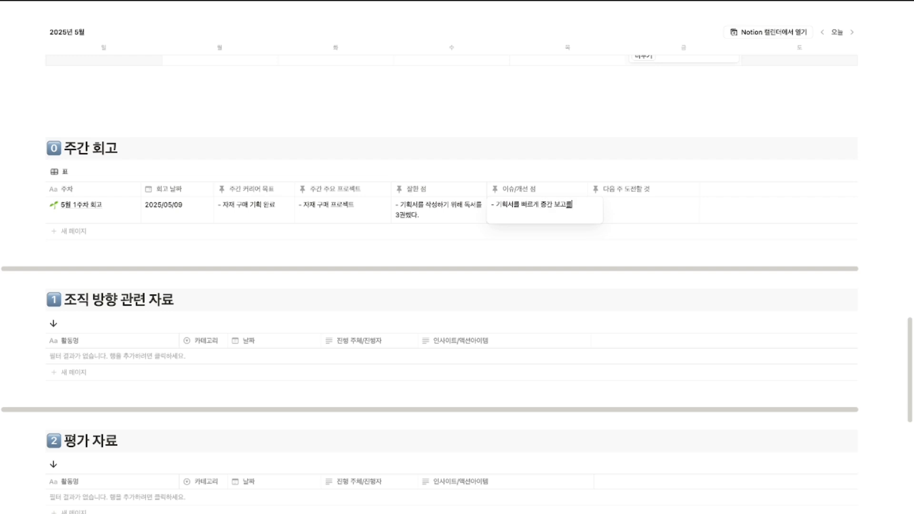
pyautogui.write(' 핸지 못한 점')
# - Fill the weekly review's 다음 주 도전할 것 with "- 기획서 팀장님 보고 일정을 잡을 것"
pyautogui.press('Tab')
pyautogui.write('- 기획서 보고 일')
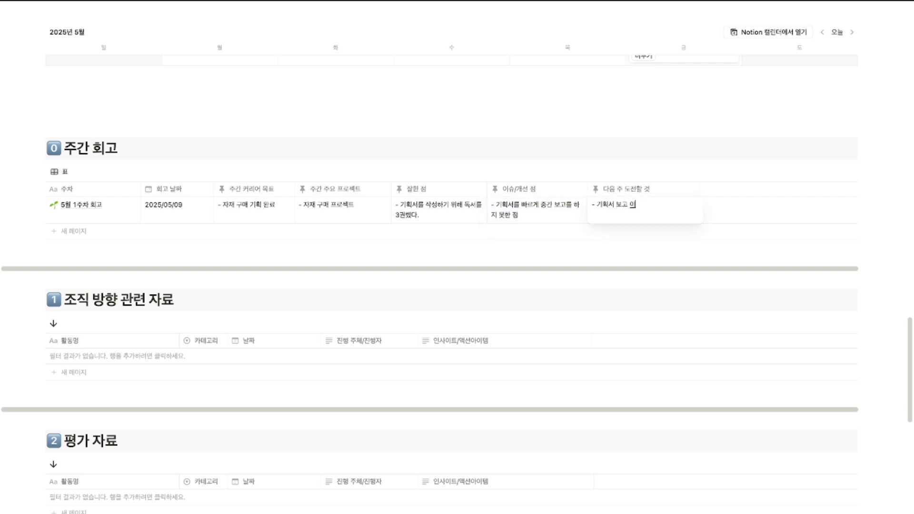
pyautogui.write('팀장님 보고 일정을 지잡을 것')
pyautogui.press('Escape')
pyautogui.click(316, 155)
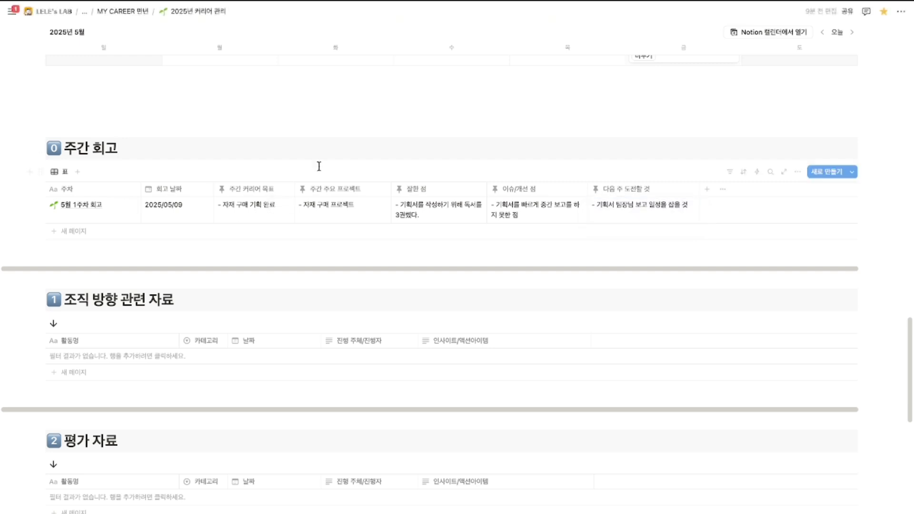
# - Add a line break after the text in the weekly review's 주간 주요 프로젝트 cell
pyautogui.scroll(1, 321, 180)
pyautogui.scroll(-2, 322, 205)
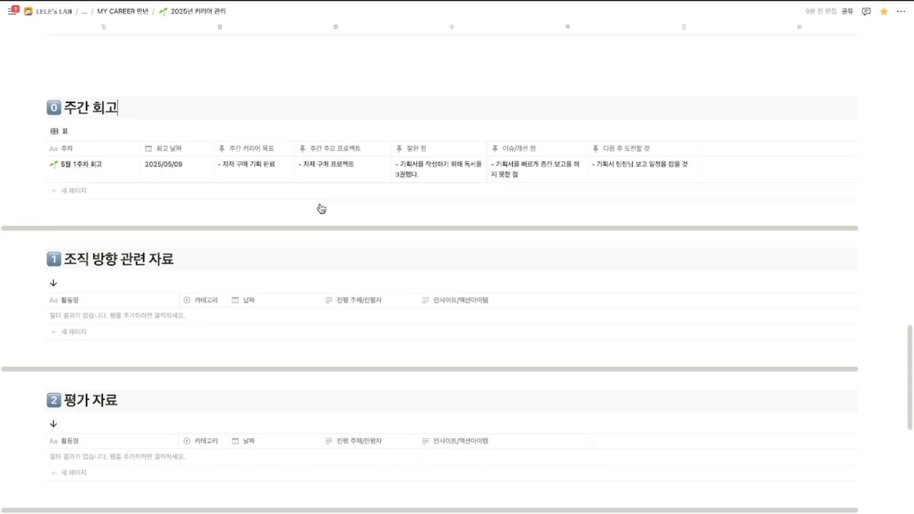
pyautogui.click(321, 180)
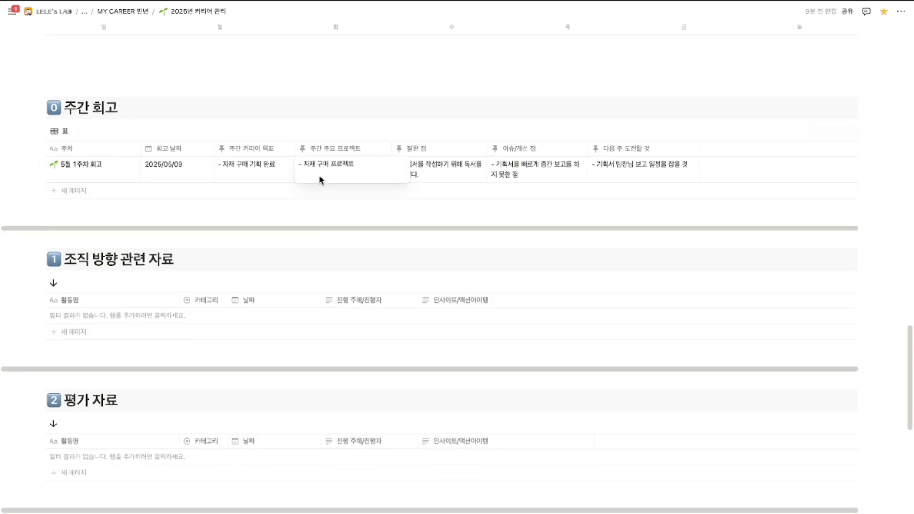
pyautogui.hotkey('shift', 'Return')
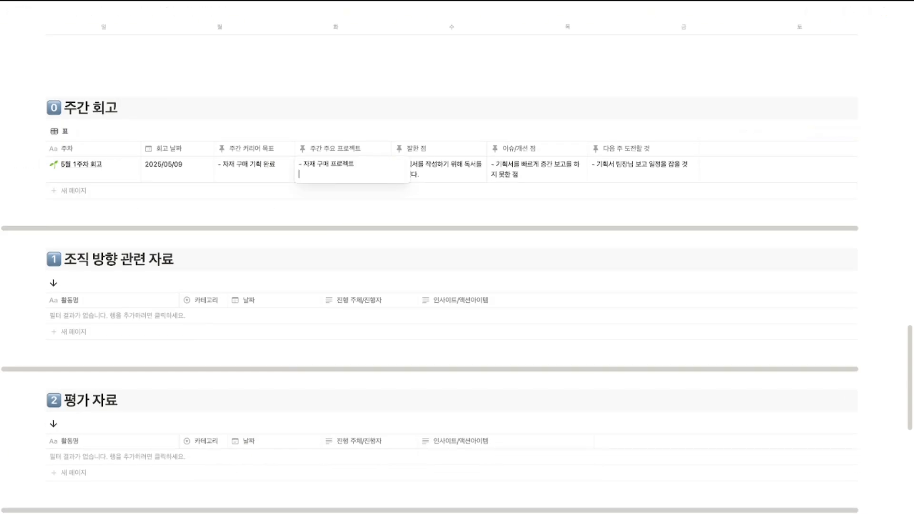
# - Append a dated note to 잘한 점: "5/7" followed on a new line by "- 기획서 작성의 개요를 빠르게 완성했다"
pyautogui.click(451, 175)
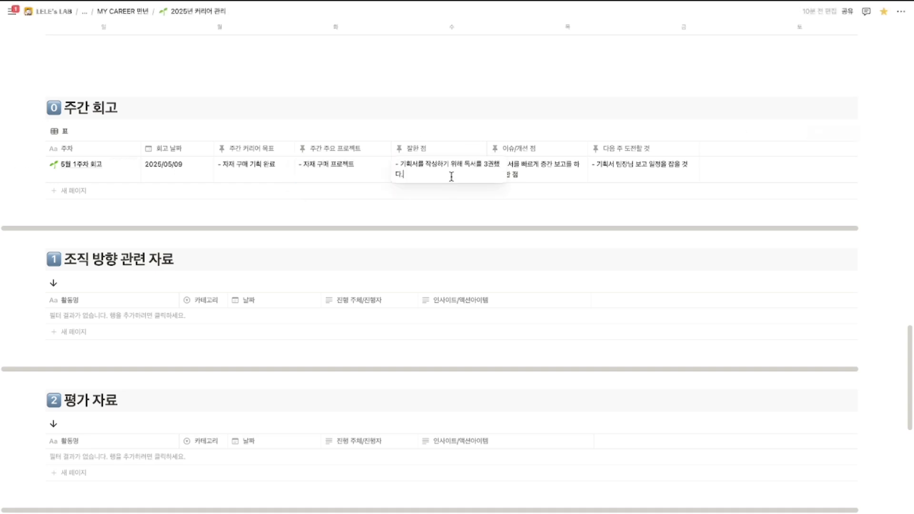
pyautogui.hotkey('shift', 'Return')
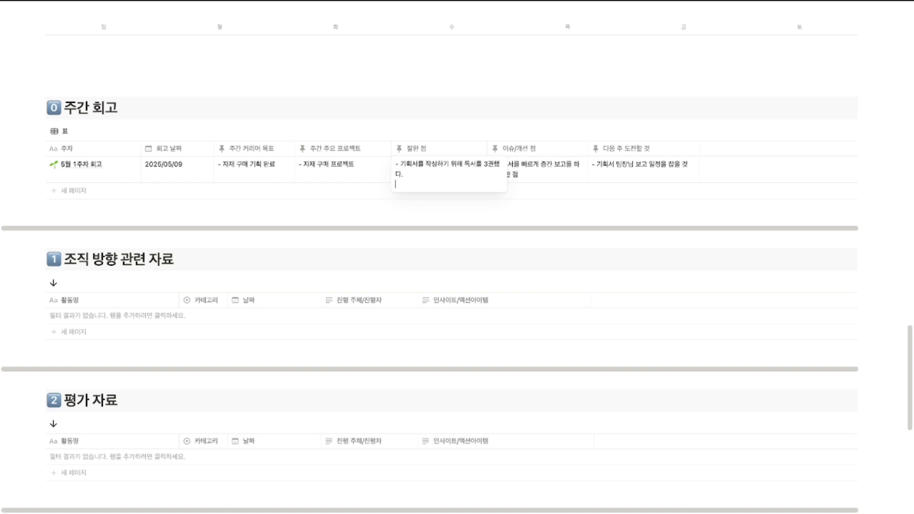
pyautogui.write('5/7')
pyautogui.hotkey('shift', 'Return')
pyautogui.write('- 기획서 작성의')
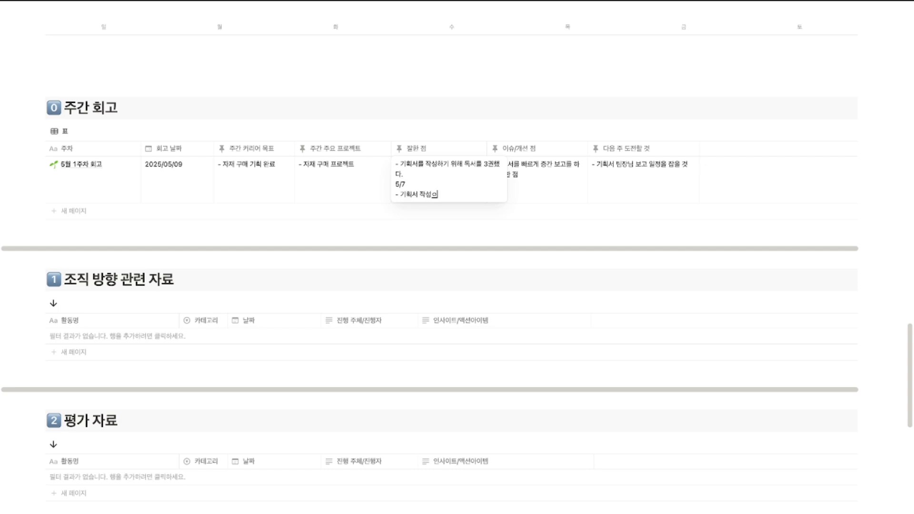
pyautogui.write(' 결요를 빠르게 완성했다')
pyautogui.press('Escape')
# - Insert a blank line between the first note and the 5/7 note in 잘한 점
pyautogui.click(438, 188)
pyautogui.click(433, 175)
pyautogui.hotkey('shift', 'Return')
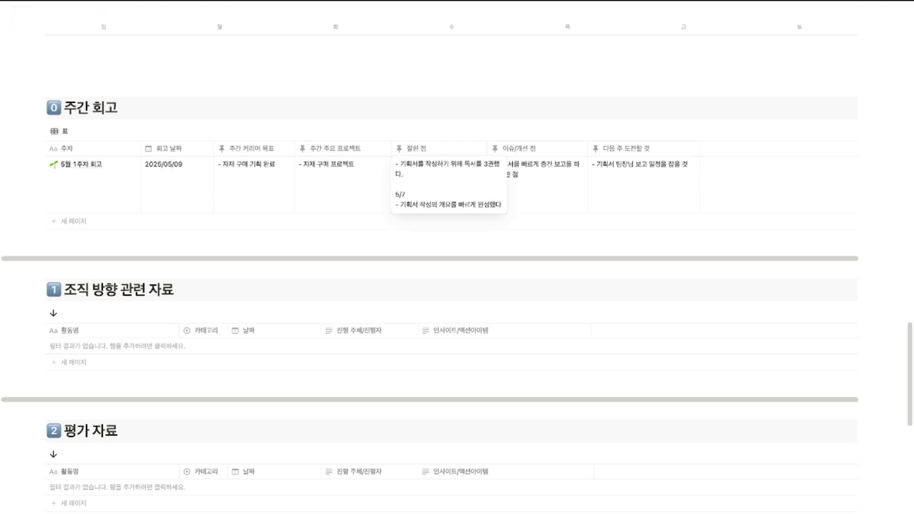
pyautogui.press('Escape')
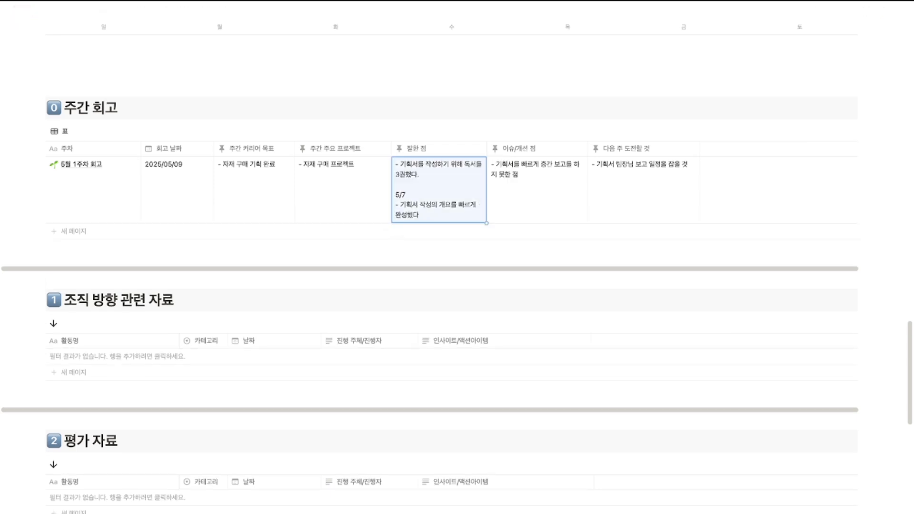
# - Try adding extra blank lines above the 5/7 note in 잘한 점 and remove them again
pyautogui.click(441, 184)
pyautogui.click(441, 184)
pyautogui.hotkey('shift', 'Return')
pyautogui.hotkey('shift', 'Return')
pyautogui.press('BackSpace')
pyautogui.press('BackSpace')
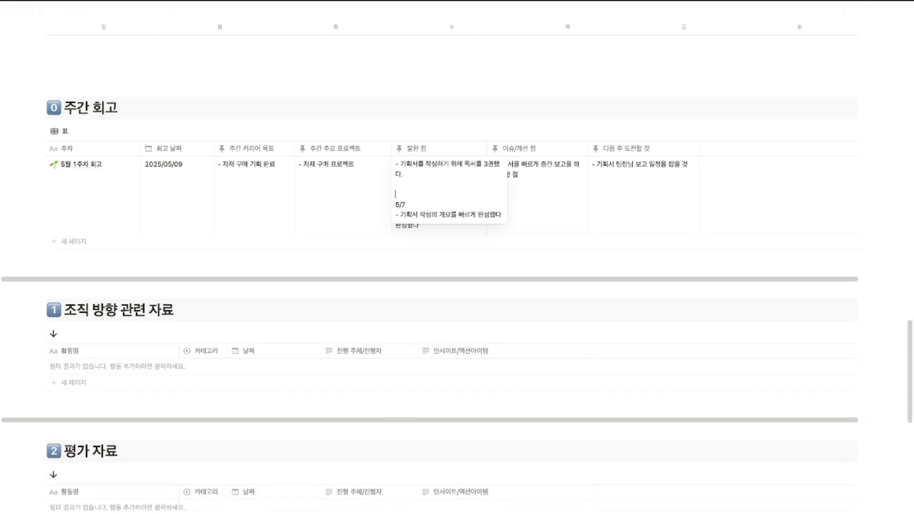
pyautogui.press('Escape')
# - Examine the 조직 방향 관련 자료, 평가 자료, 교육, 원오원 and 기타 자료 tables and the 자료 원본 list on the 2025 page
pyautogui.scroll(-3, 161, 259)
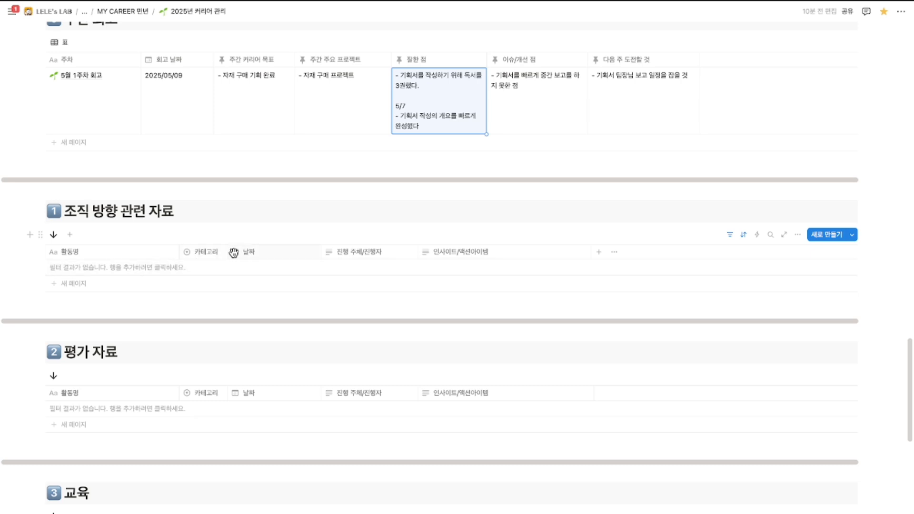
pyautogui.scroll(-4, 233, 257)
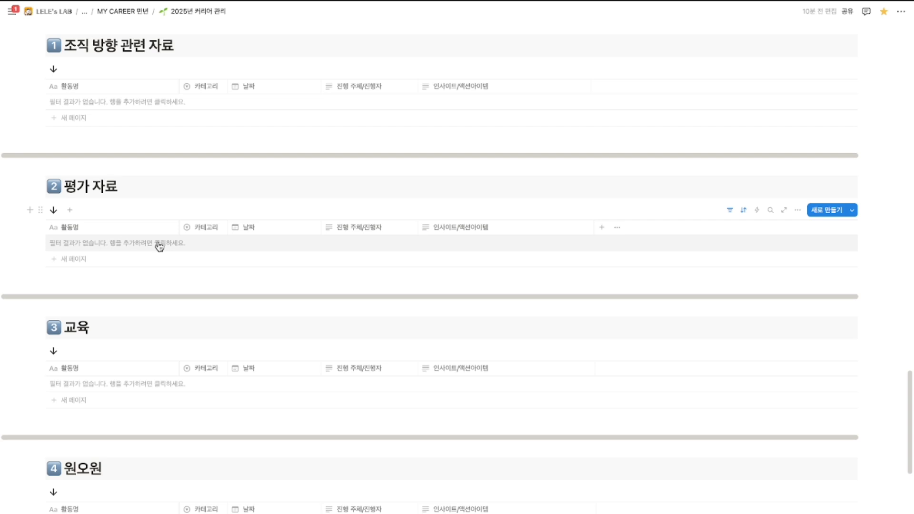
pyautogui.scroll(-2, 156, 288)
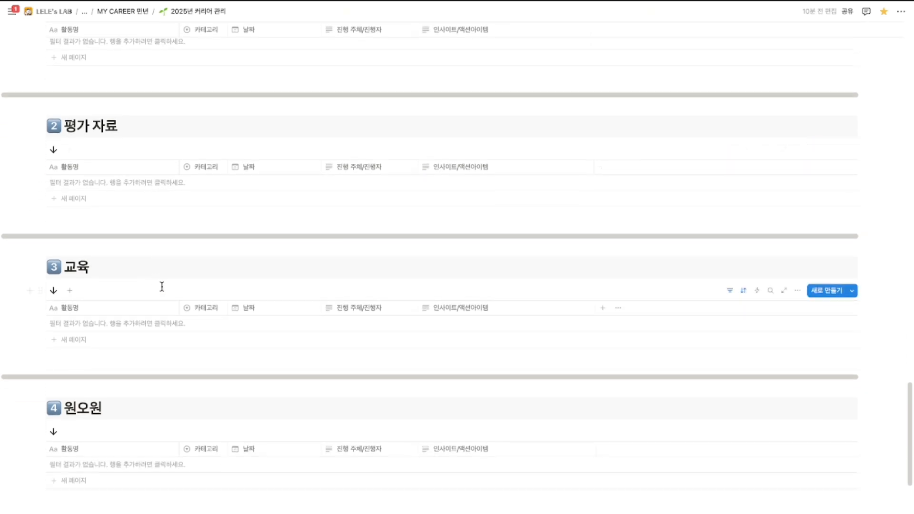
pyautogui.scroll(-1, 167, 278)
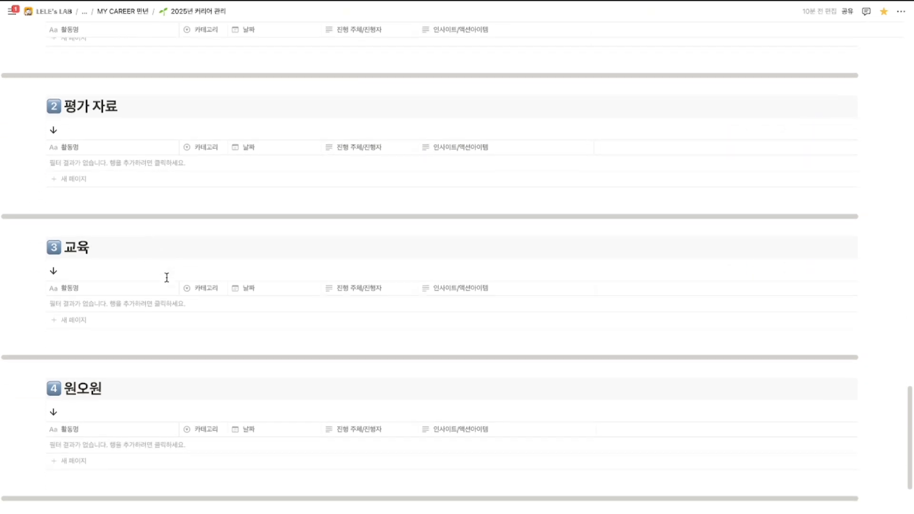
pyautogui.scroll(-5, 162, 310)
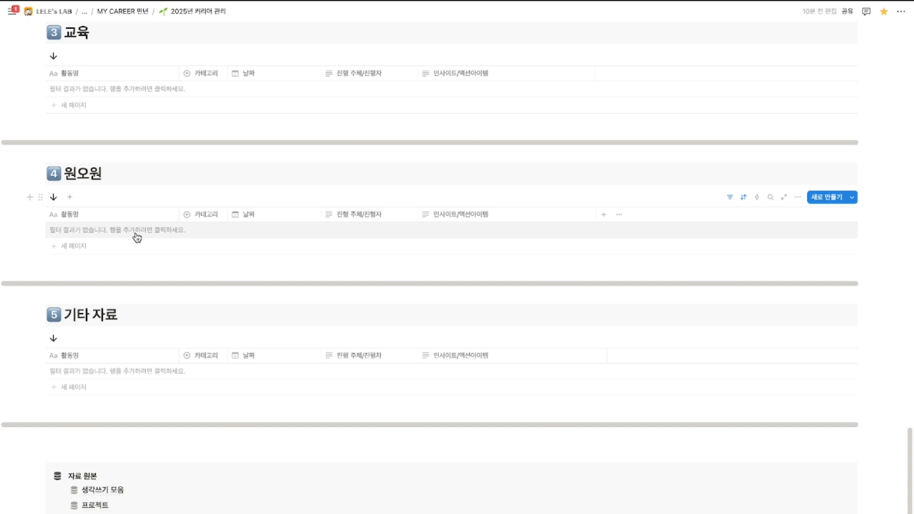
pyautogui.scroll(-2, 142, 238)
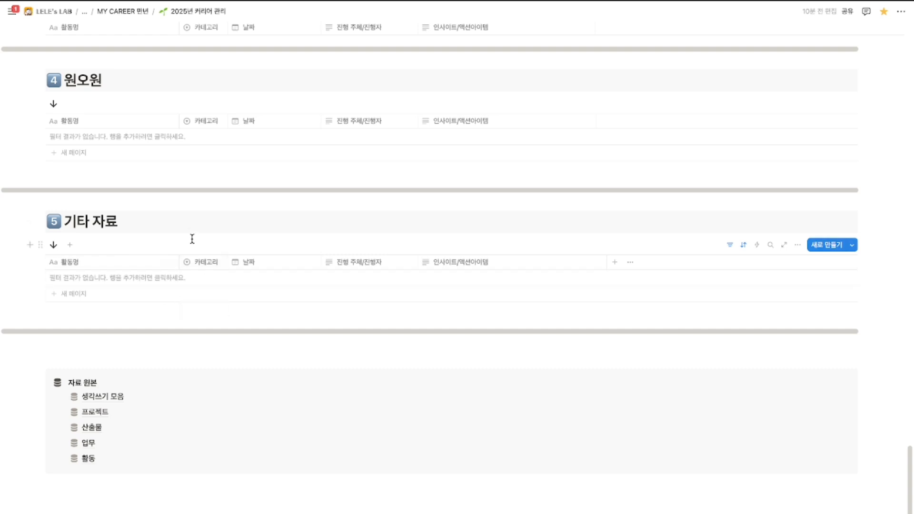
pyautogui.scroll(-2, 194, 241)
pyautogui.scroll(20, 193, 244)
pyautogui.scroll(-20, 193, 245)
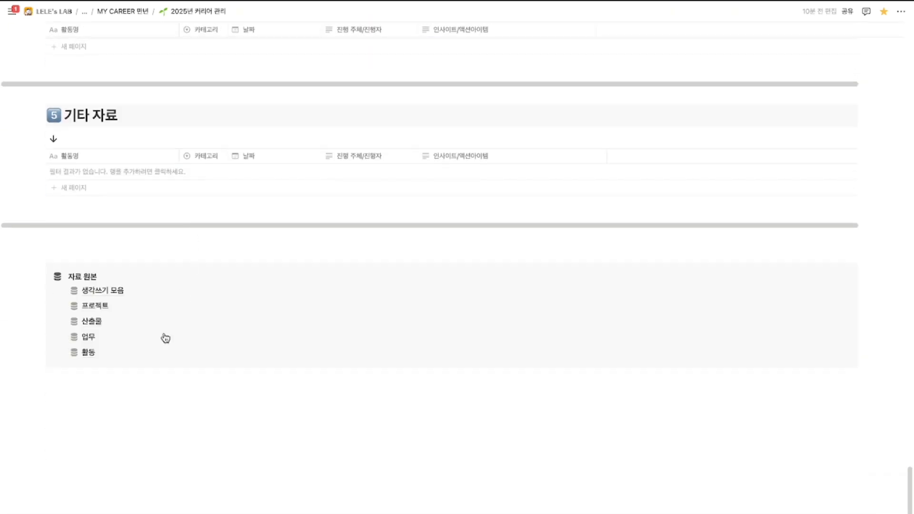
# - Open the 생각쓰기 모음 source database from 자료 원본 and return to the 2025년 커리어 관리 page
pyautogui.click(99, 291)
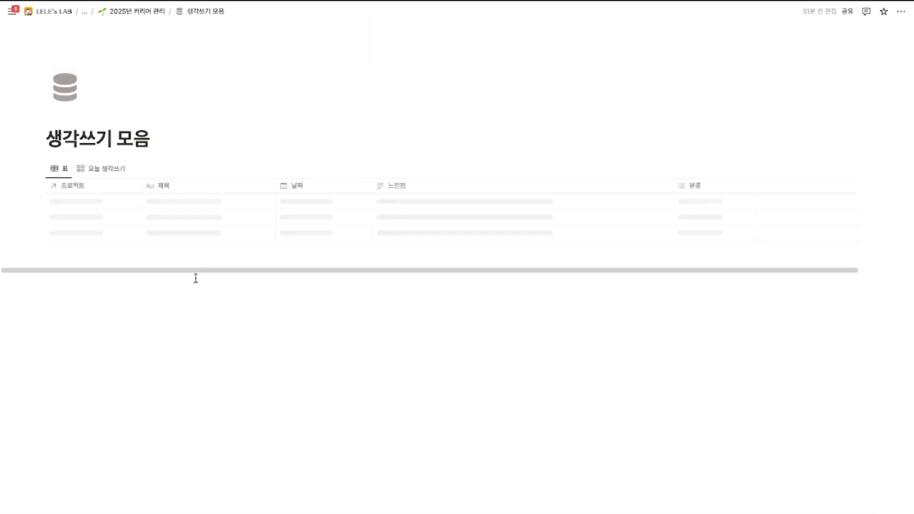
pyautogui.click(106, 12)
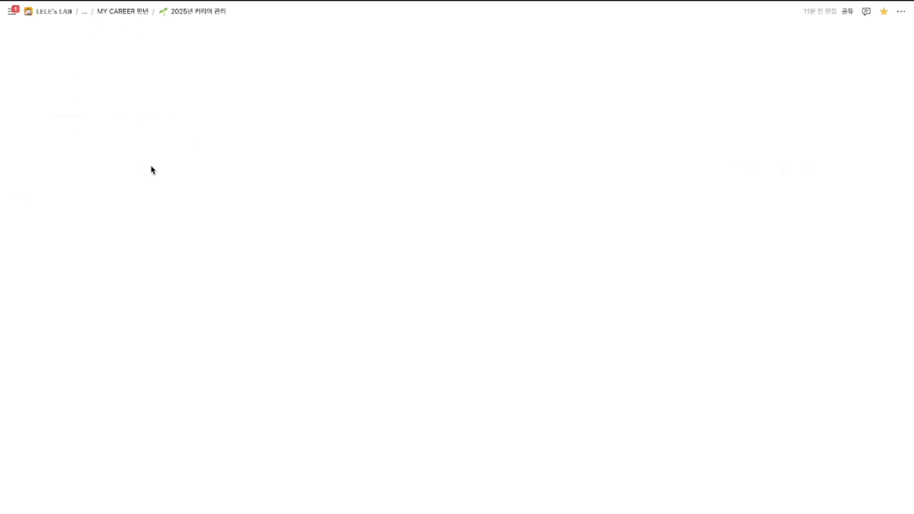
pyautogui.scroll(-20, 162, 299)
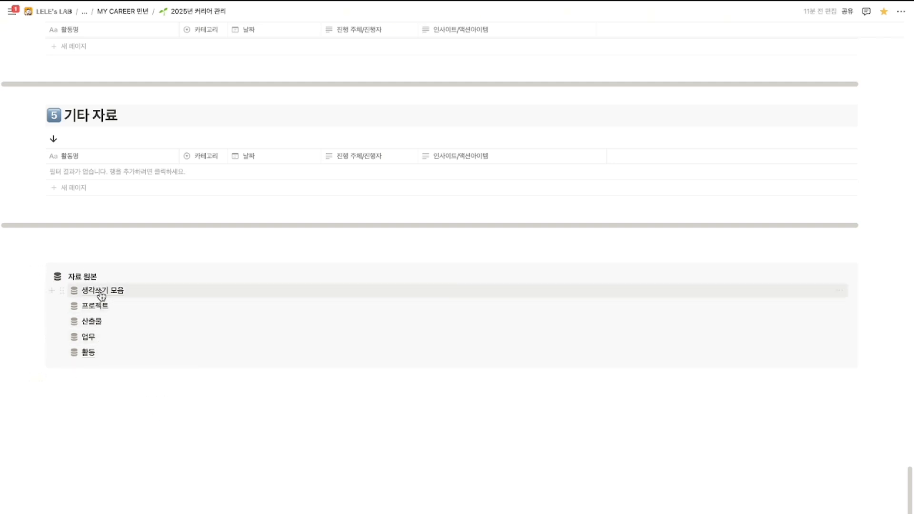
pyautogui.scroll(20, 104, 322)
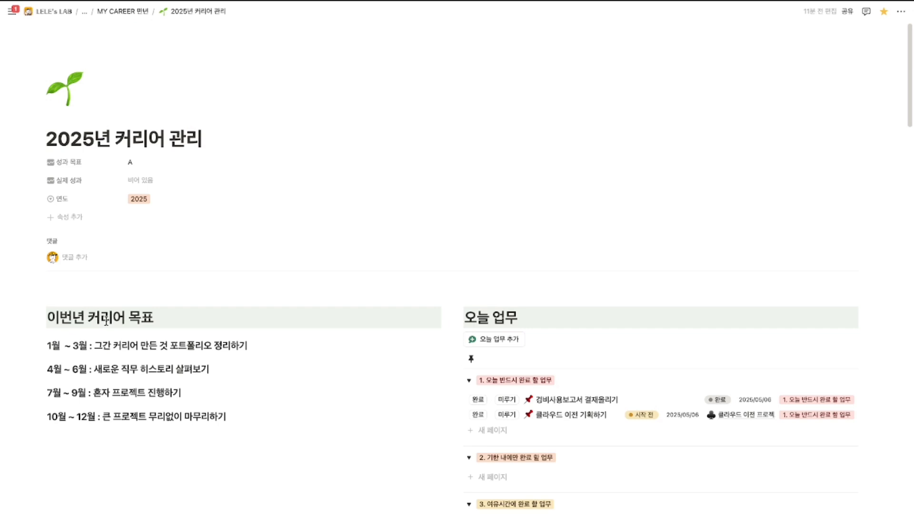
# - Go to the [시연용] MY CAREER page and set the 실제 성과 of 2025년 커리어 관리 to A
pyautogui.click(84, 15)
pyautogui.click(112, 39)
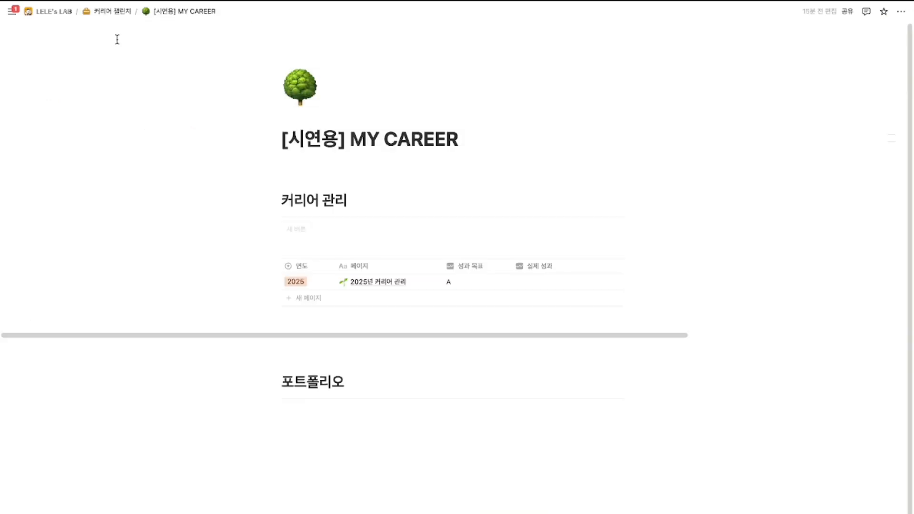
pyautogui.click(531, 283)
pyautogui.write('ㅁ')
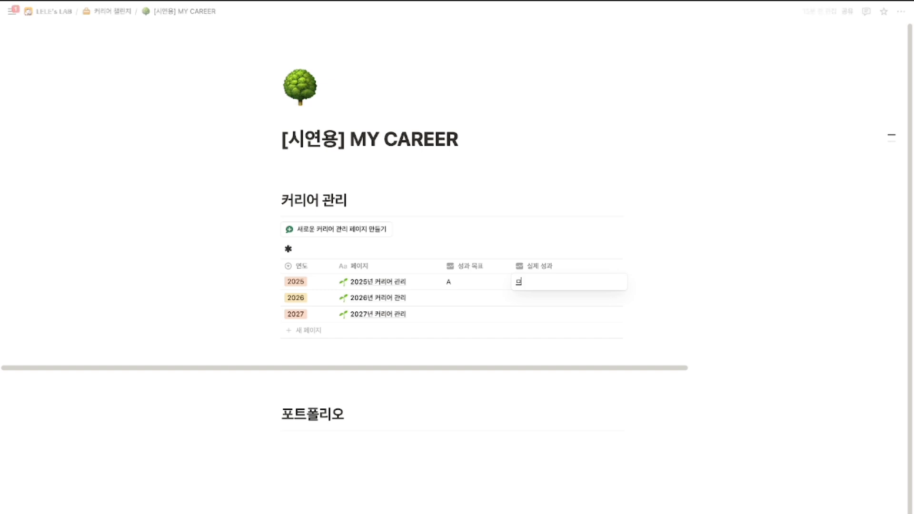
pyautogui.press('BackSpace')
pyautogui.press('Return')
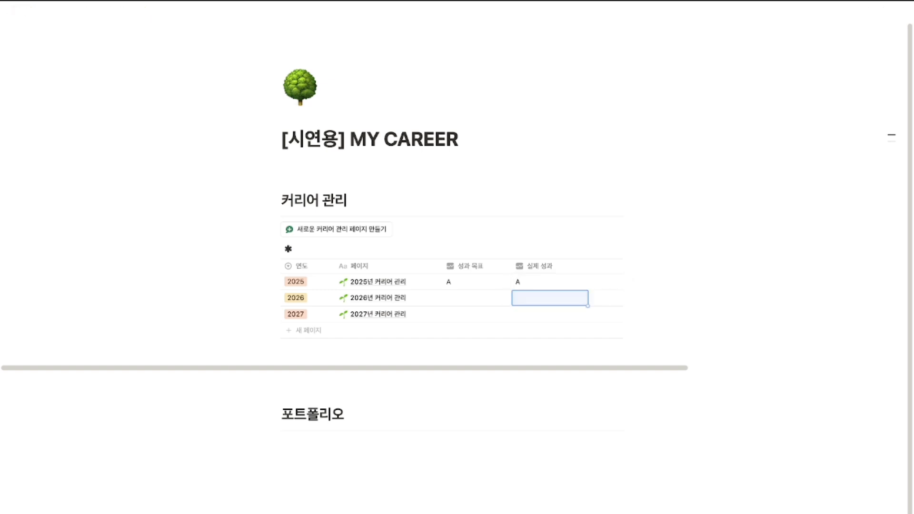
# - Open 2026년 커리어 관리 in a side preview to view its blank layout and close it
pyautogui.click(432, 299)
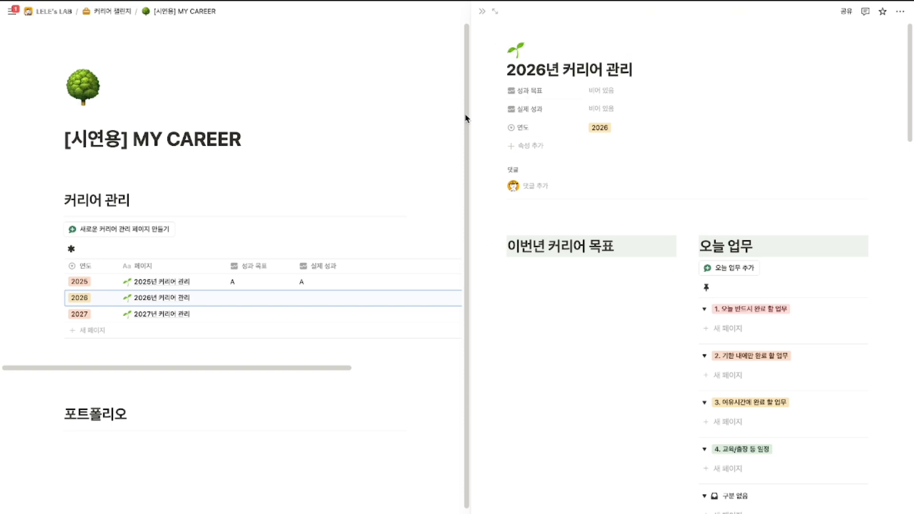
pyautogui.click(471, 102)
pyautogui.click(540, 190)
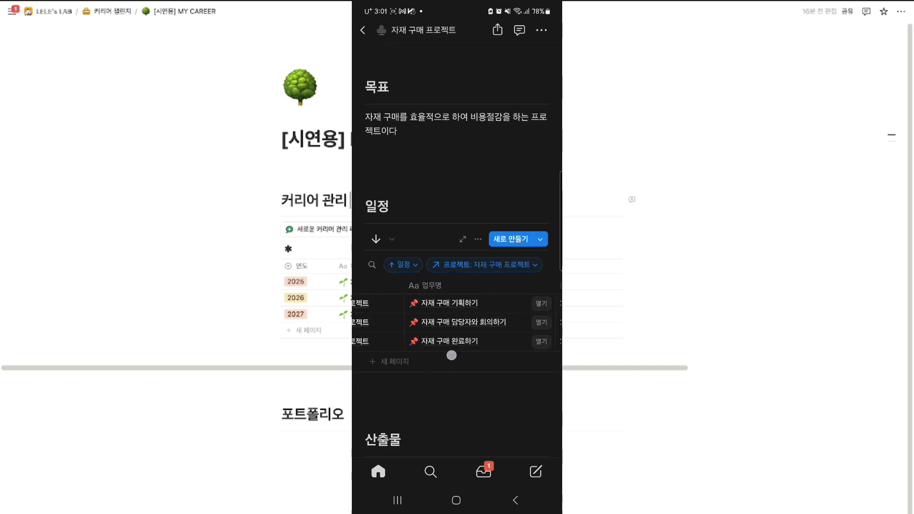
# - In the Notion mobile app, look over 자재 구매 프로젝트, return to 2025년 커리어 관리 and examine its deliverables, calendar, weekly review and activity sections
pyautogui.scroll(10, 504, 385)
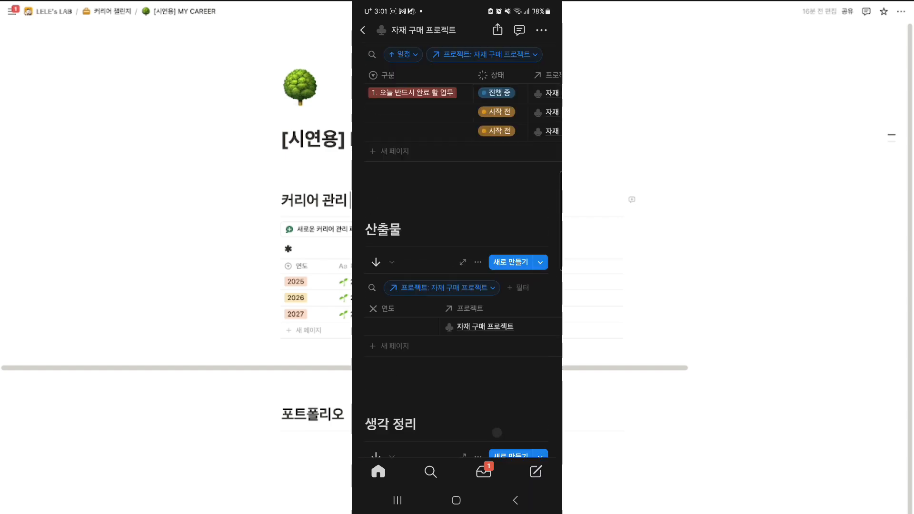
pyautogui.click(516, 500)
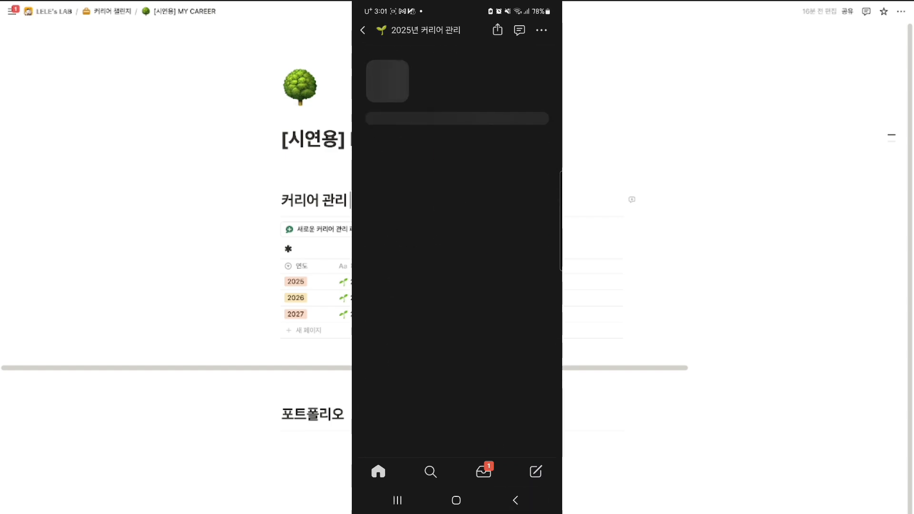
pyautogui.scroll(-7, 512, 388)
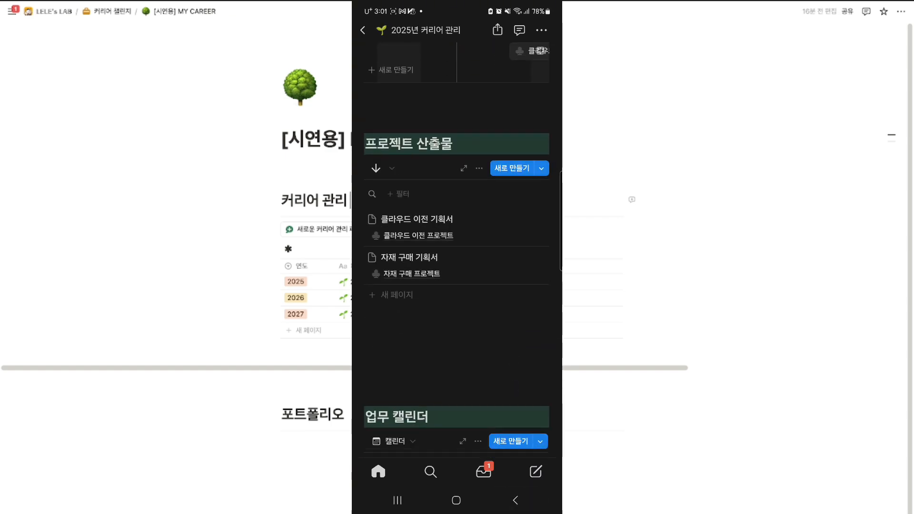
pyautogui.scroll(-6, 457, 286)
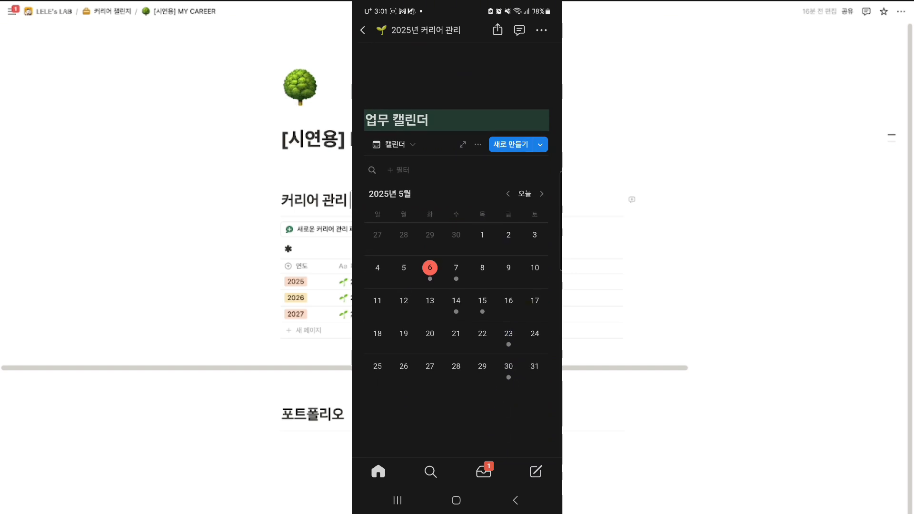
pyautogui.scroll(-7, 457, 286)
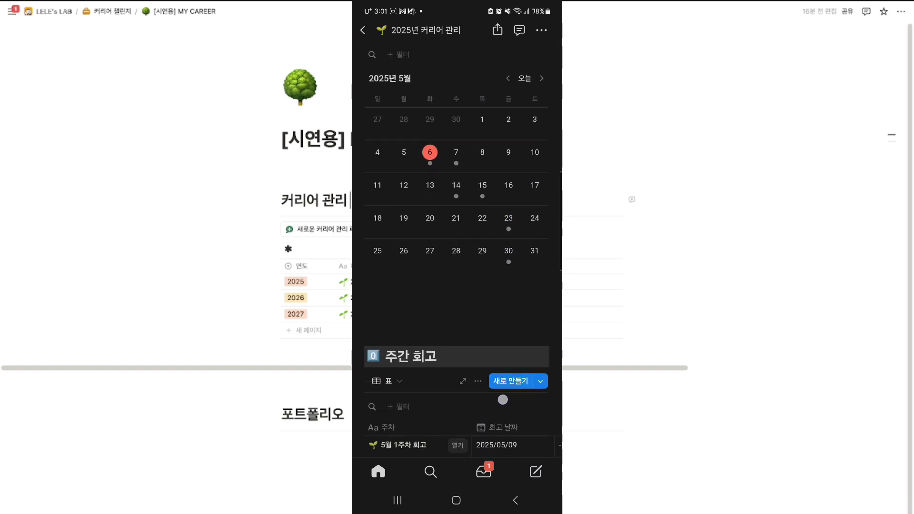
pyautogui.hscroll(4, 355, 288)
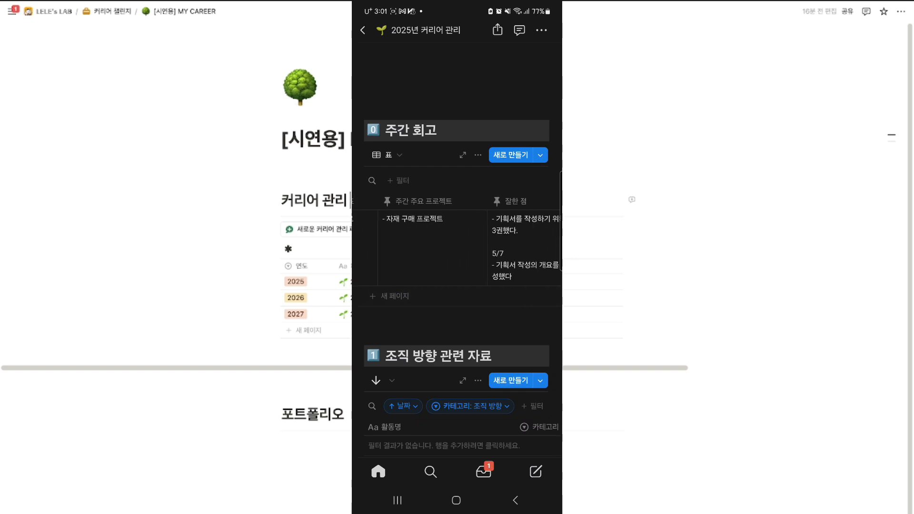
pyautogui.hscroll(-6, 439, 296)
pyautogui.scroll(-5, 516, 379)
pyautogui.scroll(-2, 512, 385)
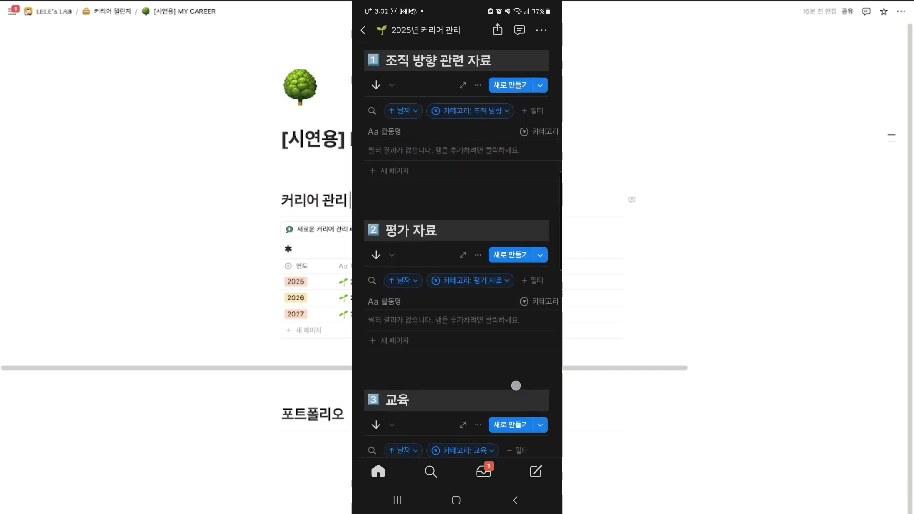
pyautogui.scroll(-10, 506, 404)
pyautogui.scroll(-10, 510, 384)
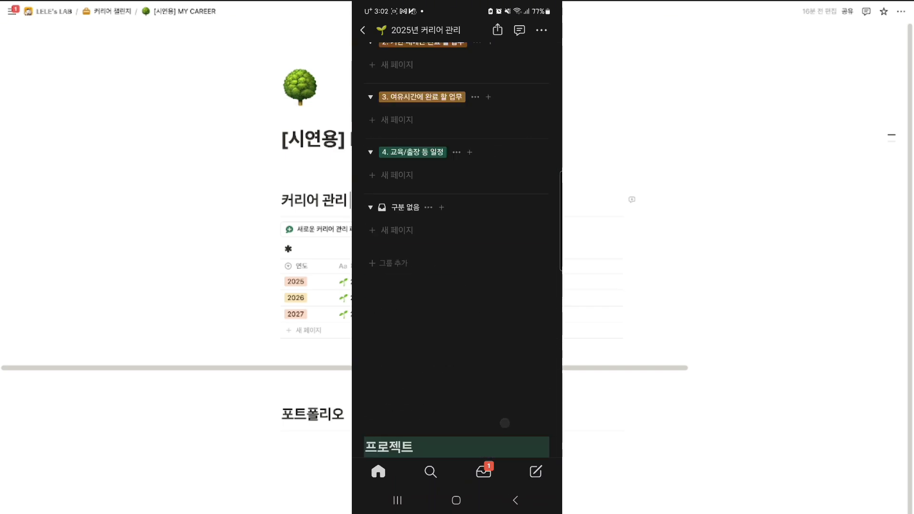